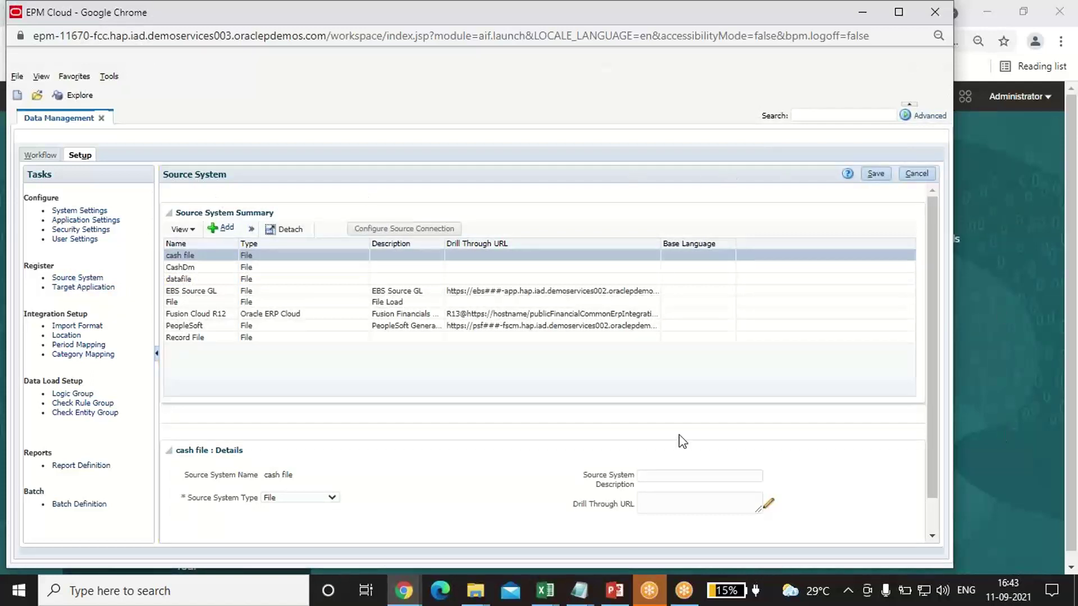
pyautogui.click(223, 228)
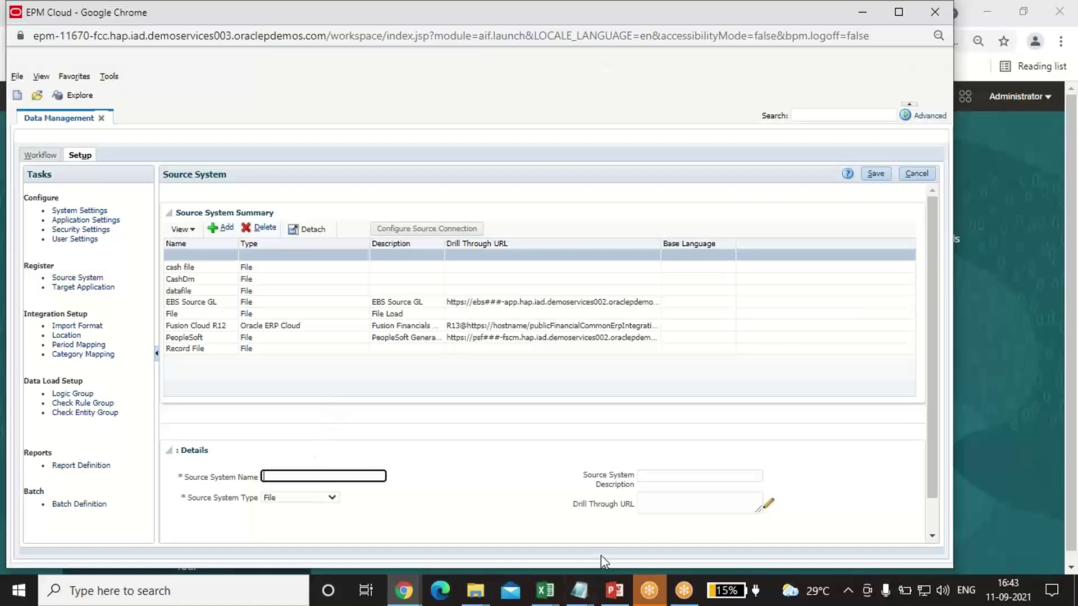
pyautogui.moveTo(544, 589)
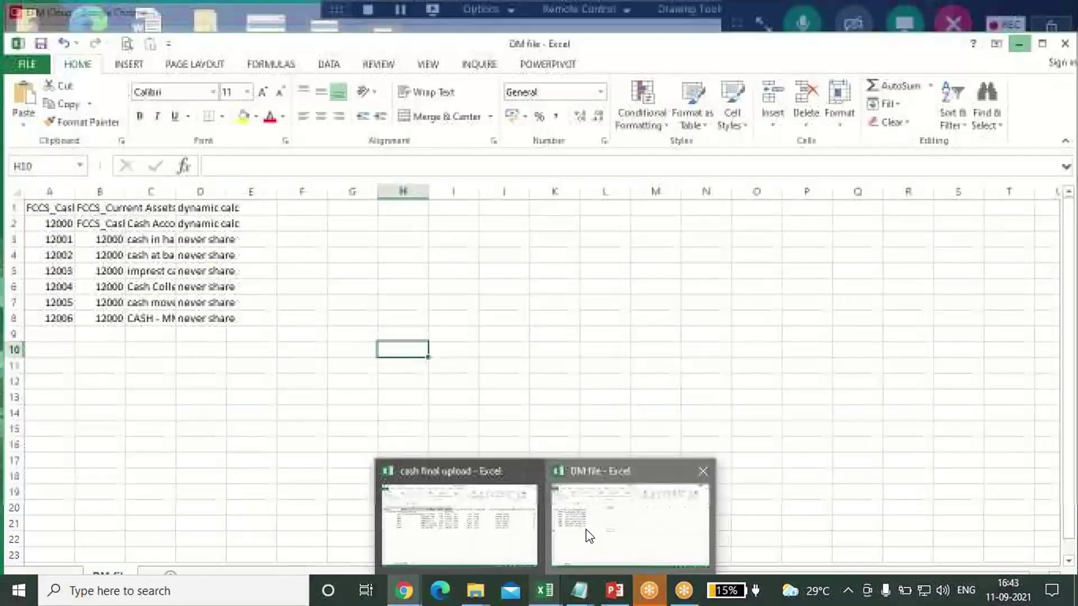
pyautogui.click(589, 536)
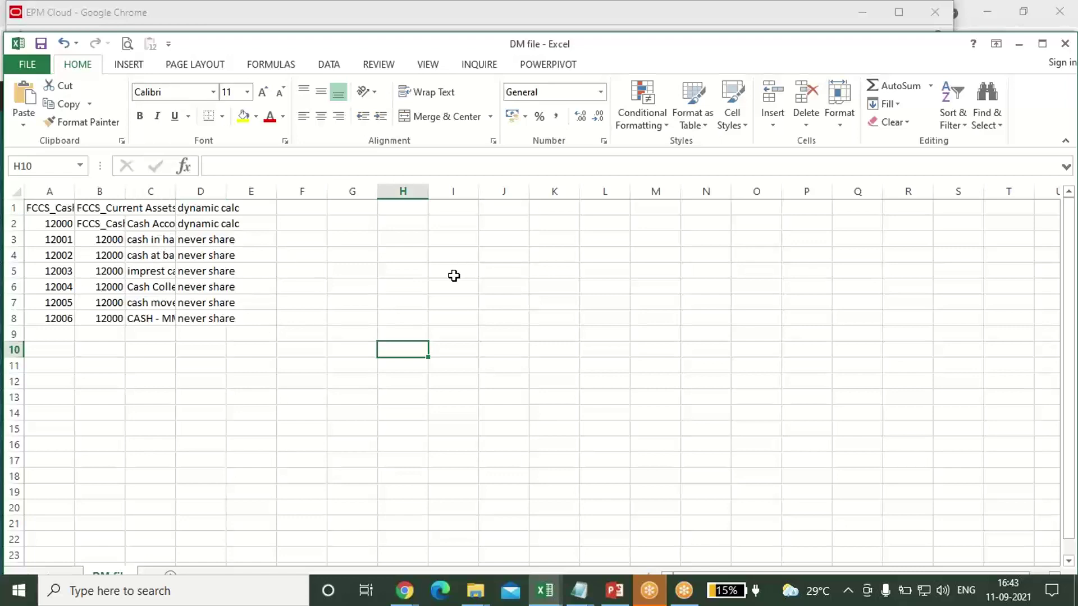
pyautogui.moveTo(408, 597)
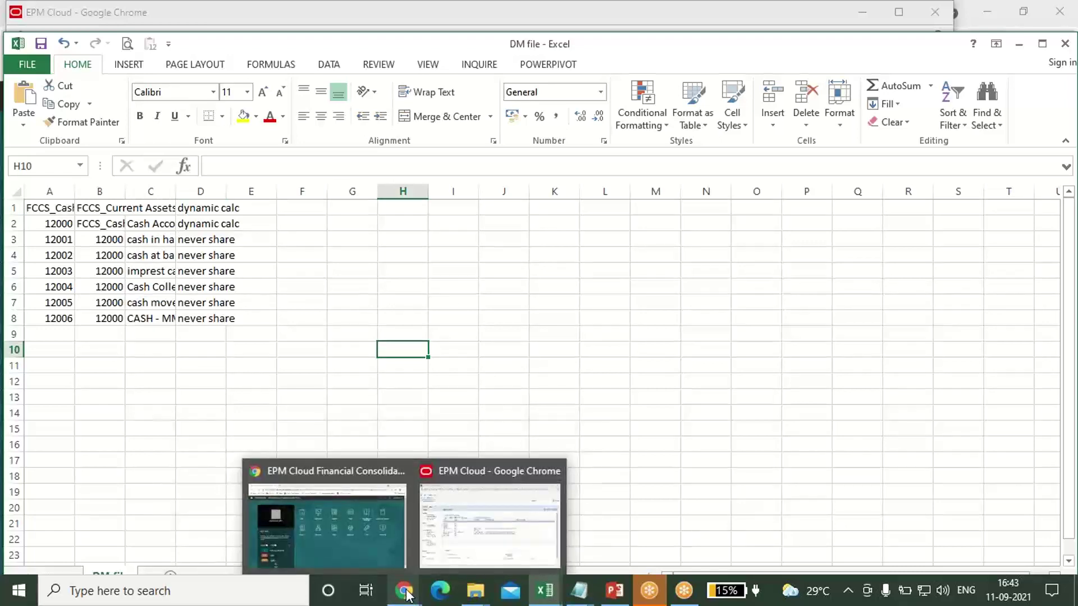
pyautogui.click(362, 550)
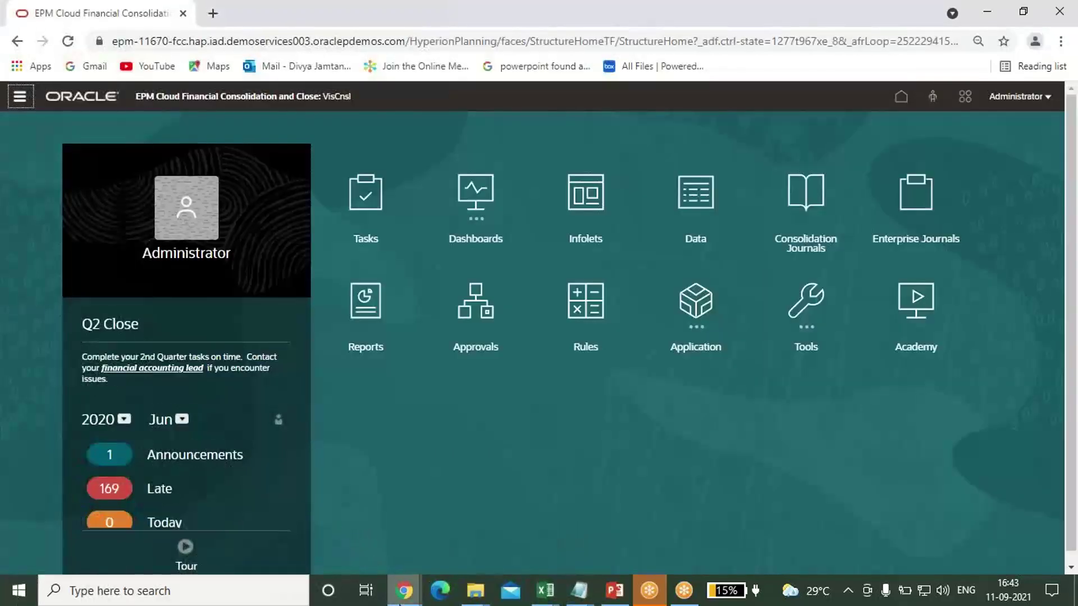
pyautogui.click(466, 531)
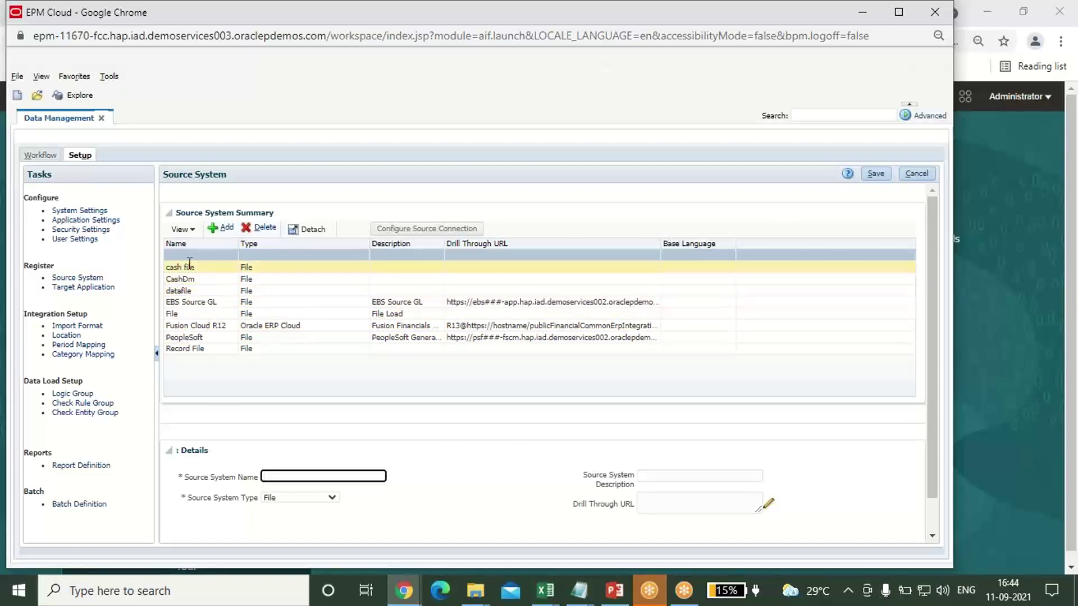
pyautogui.click(188, 338)
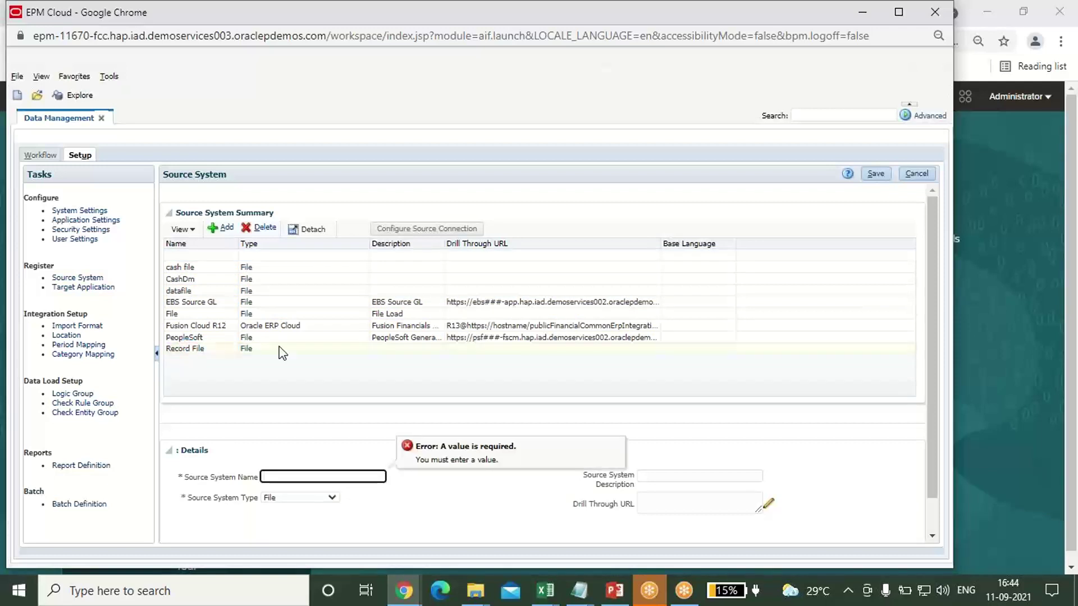
pyautogui.click(924, 175)
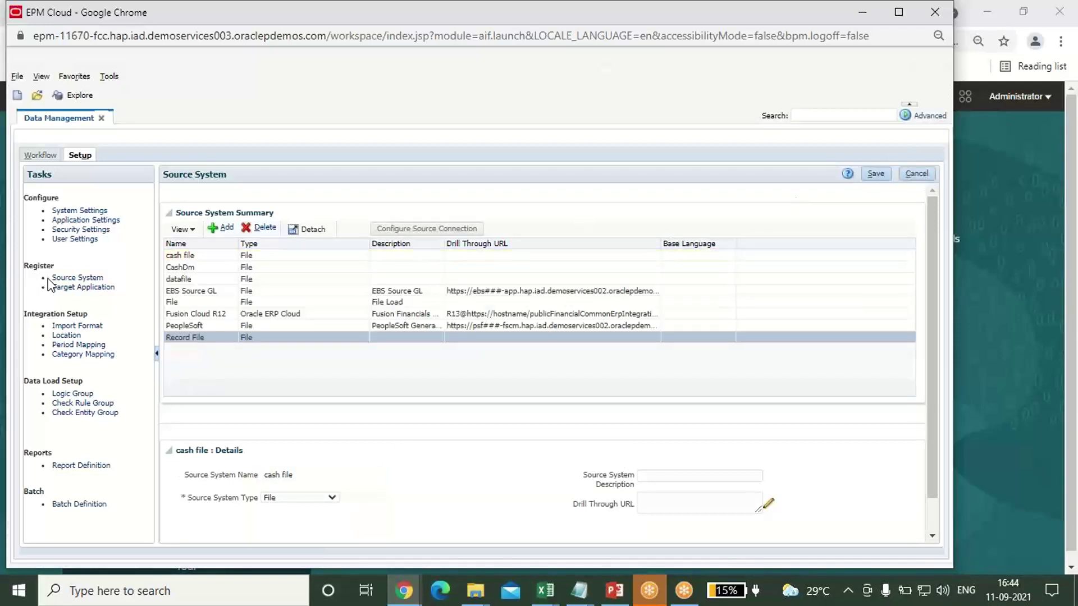
# Open the Target Application registration
pyautogui.click(64, 288)
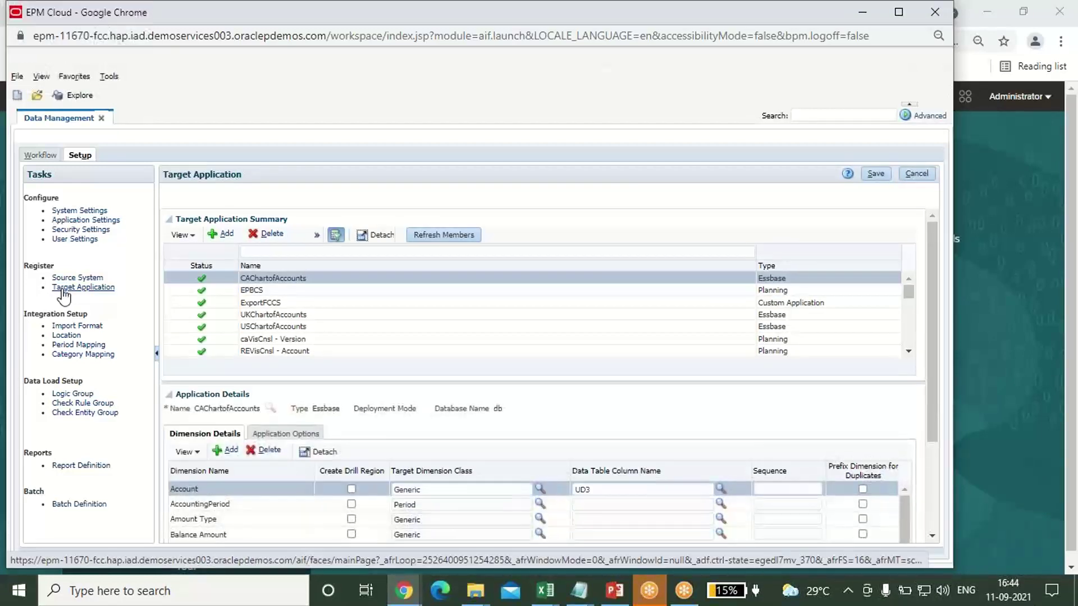
pyautogui.click(225, 235)
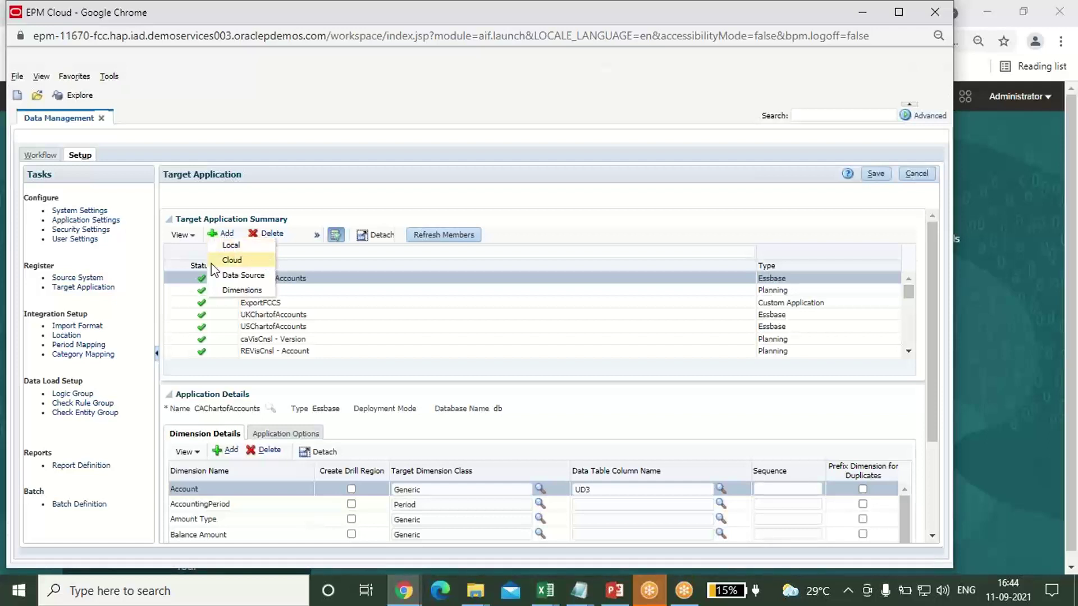
pyautogui.click(229, 285)
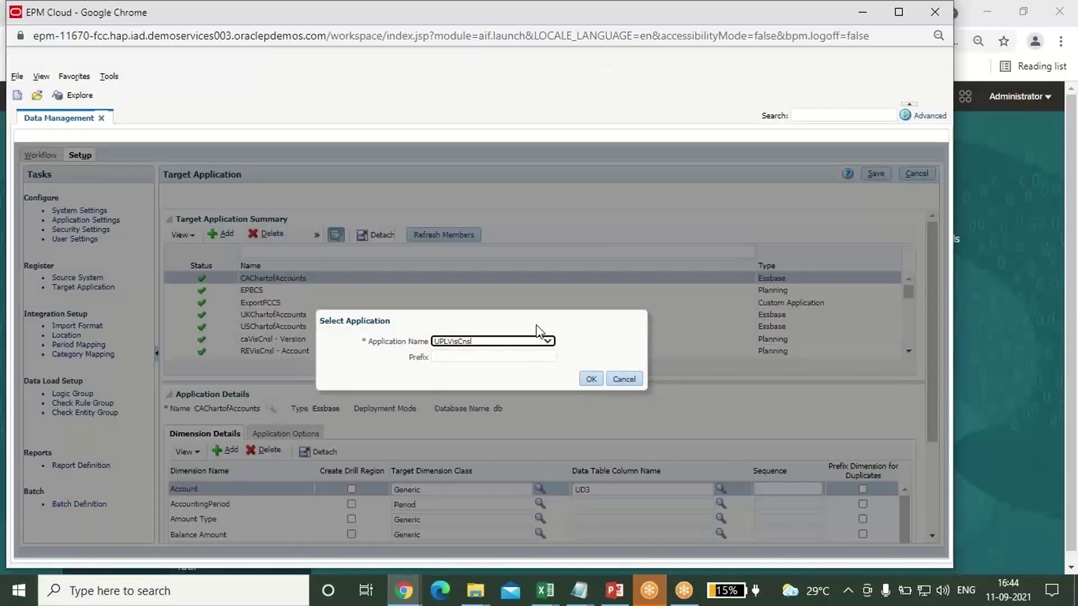
pyautogui.click(546, 341)
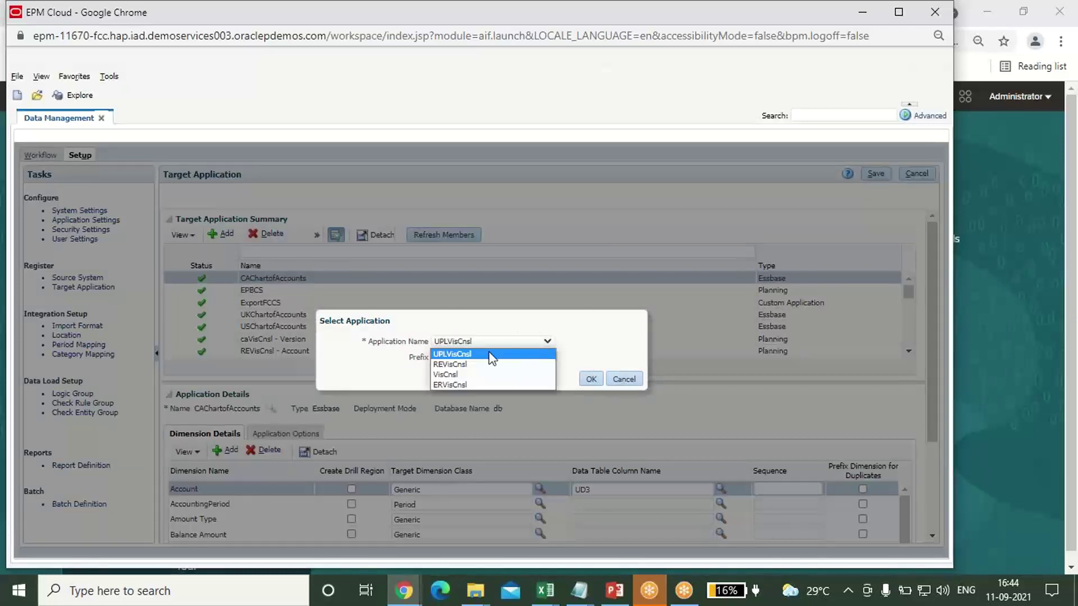
pyautogui.click(476, 368)
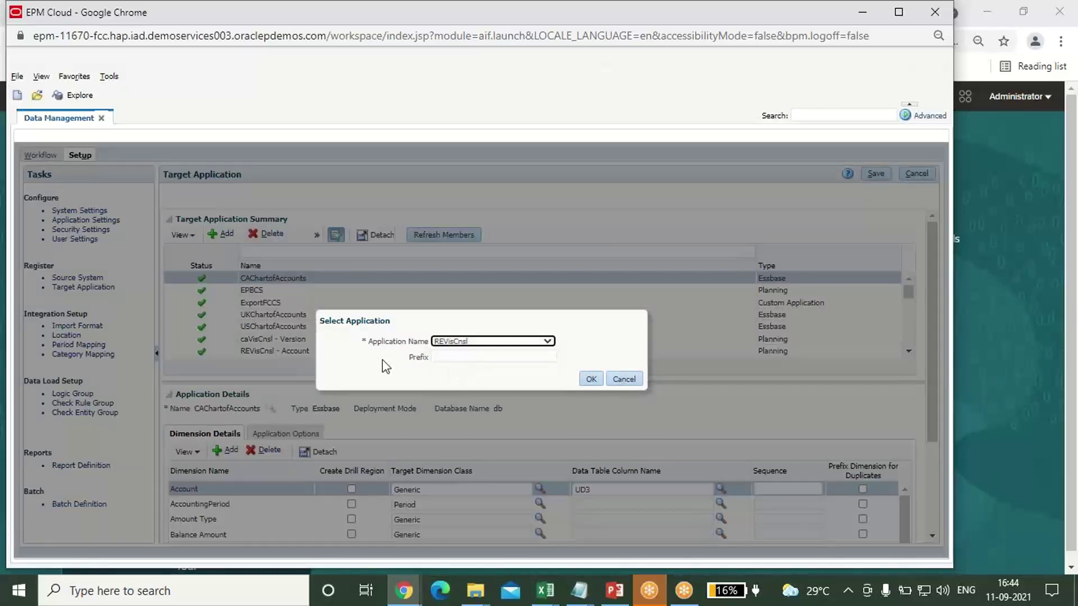
pyautogui.click(613, 375)
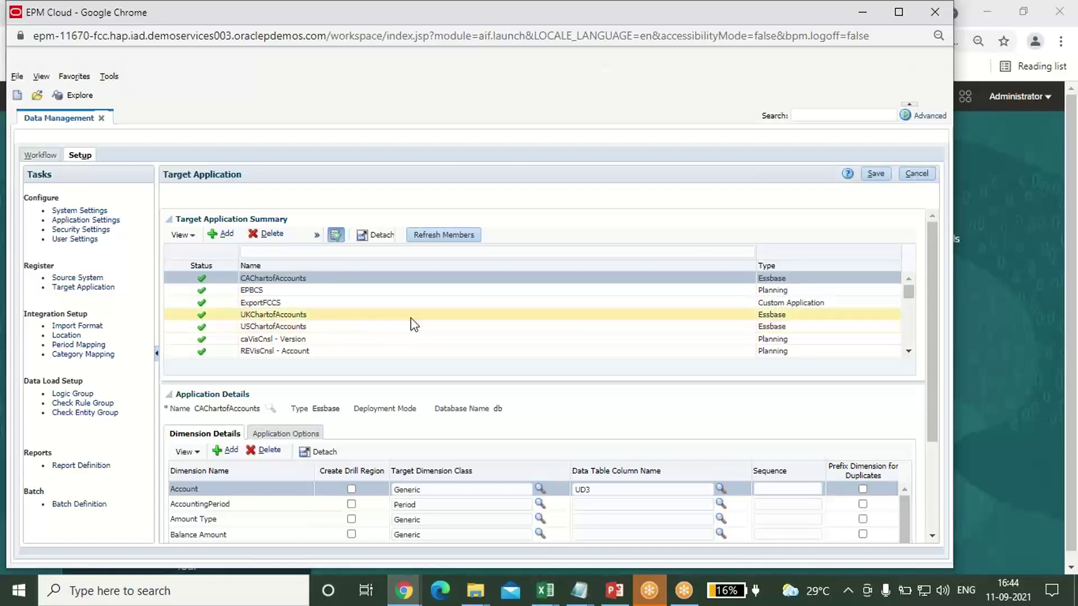
# Select REEVisCnsl - Account in the target application summary
pyautogui.click(909, 351)
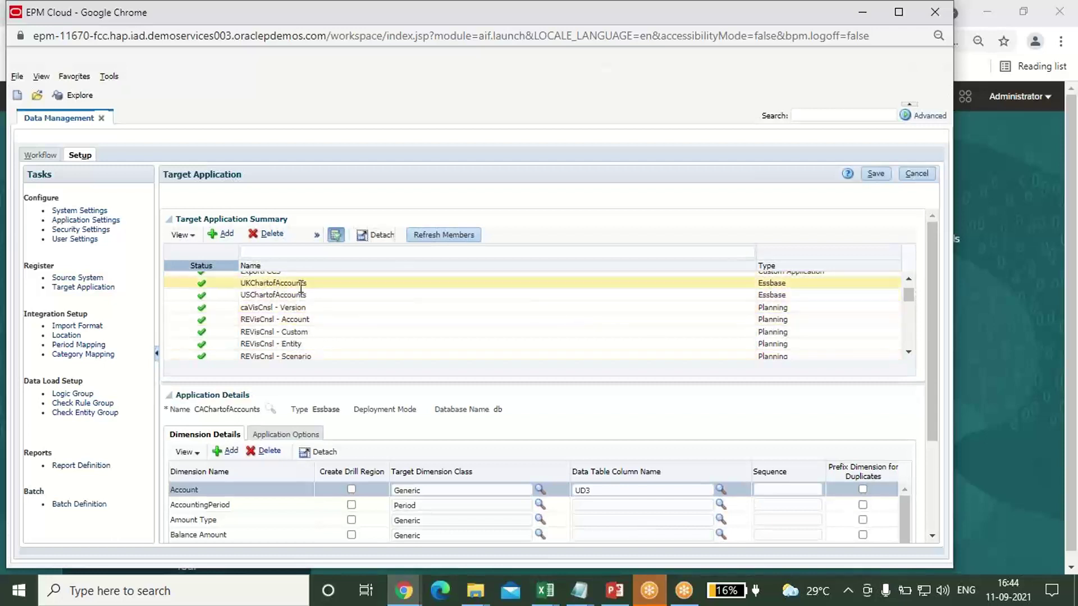
pyautogui.click(909, 352)
pyautogui.click(909, 353)
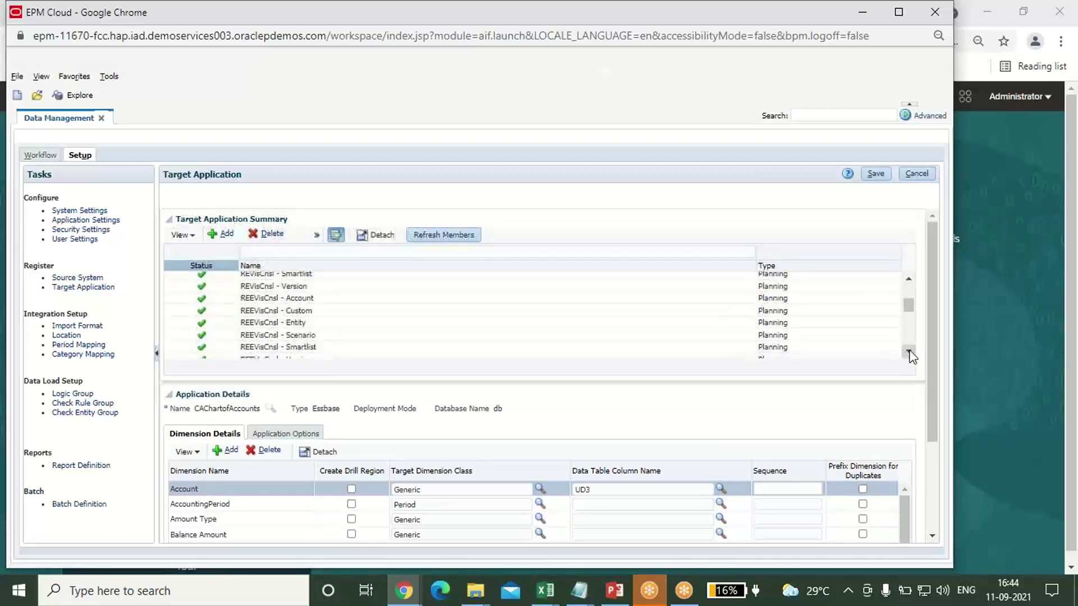
pyautogui.click(254, 295)
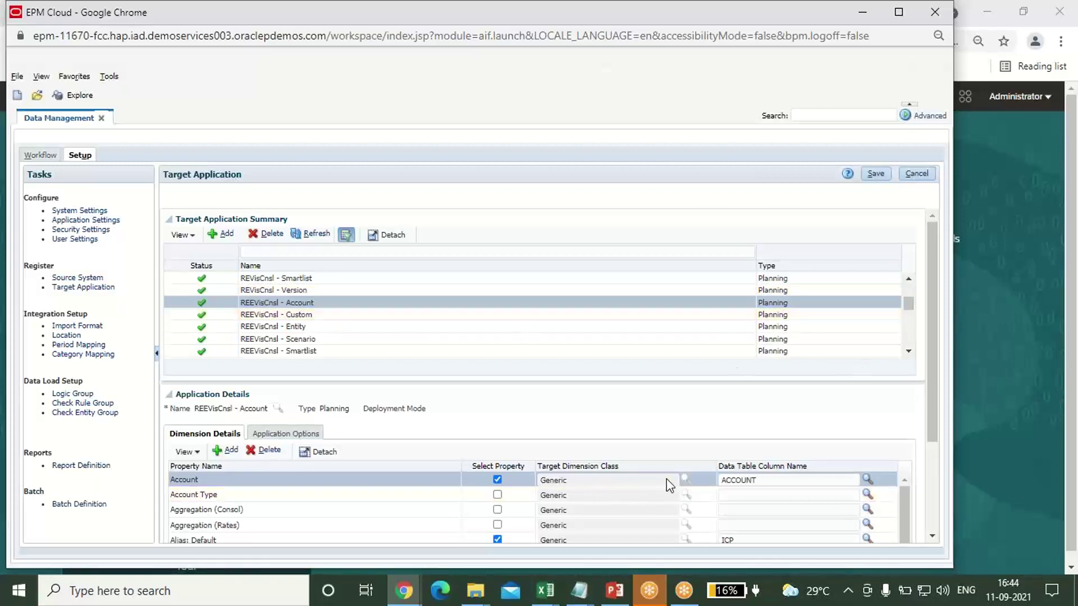
# Review the selected properties and data table columns of the REEVisCnsl - Account application, and save it
pyautogui.scroll(-3, 666, 479)
pyautogui.scroll(3, 666, 479)
pyautogui.moveTo(927, 389); pyautogui.dragTo(935, 477)
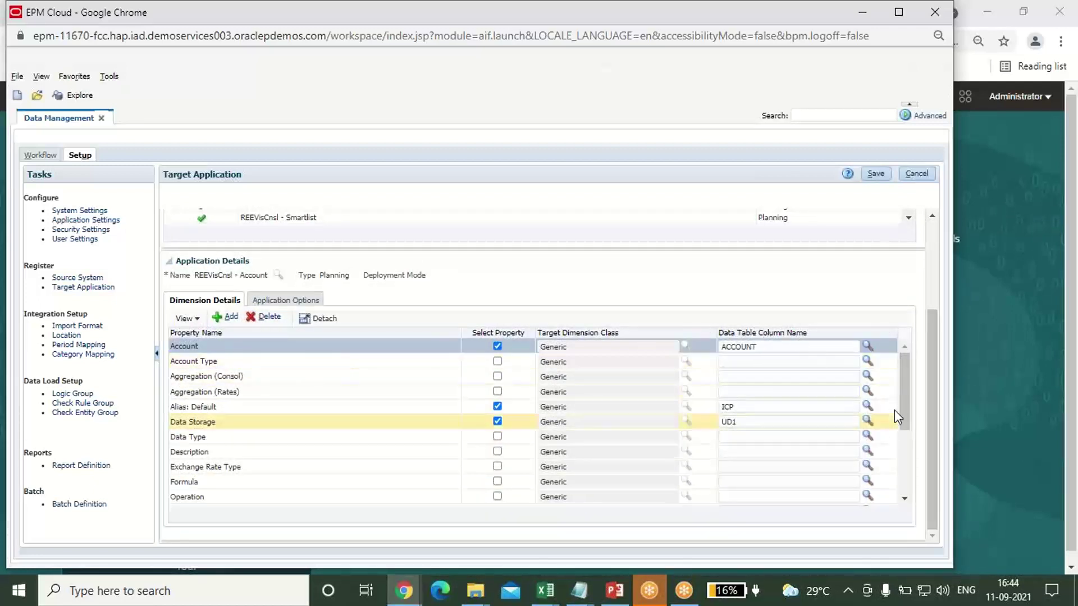
pyautogui.moveTo(901, 385)
pyautogui.mouseDown()
pyautogui.moveTo(902, 446)
pyautogui.moveTo(903, 364)
pyautogui.mouseUp()
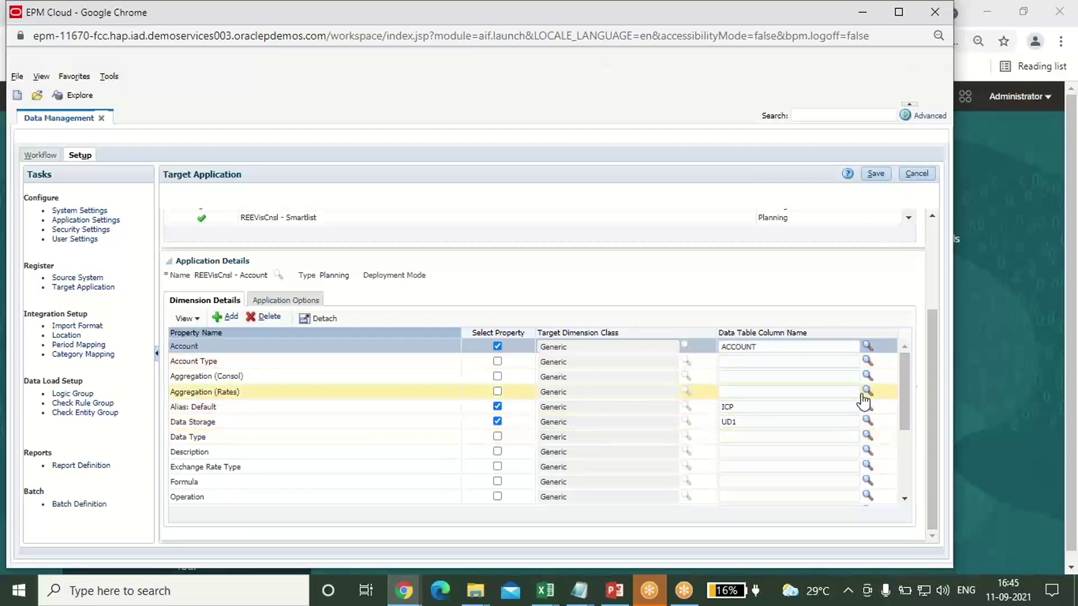
pyautogui.moveTo(907, 385); pyautogui.dragTo(907, 450)
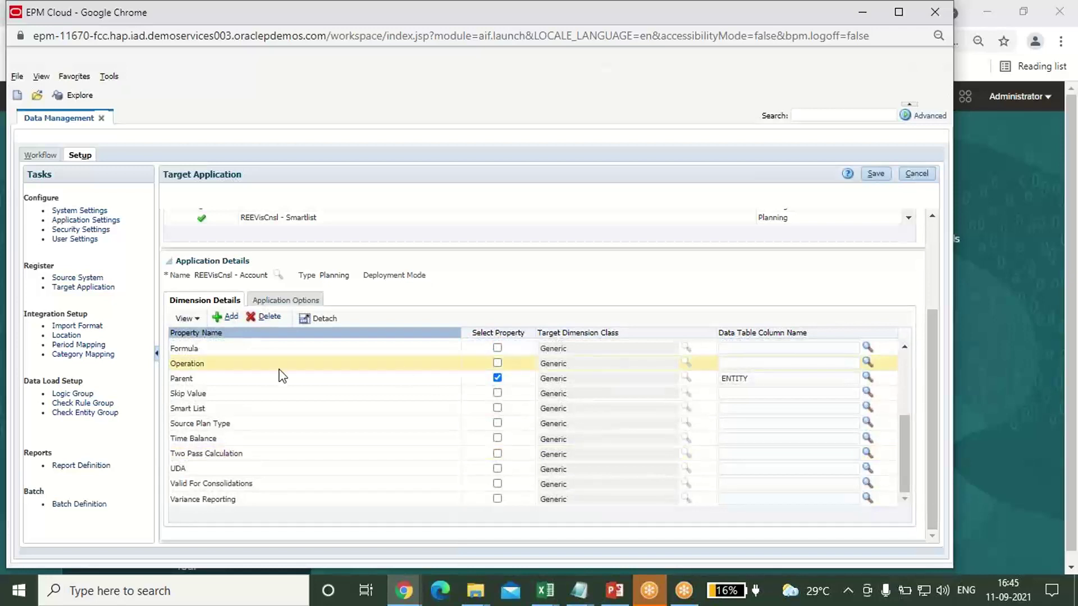
pyautogui.click(876, 173)
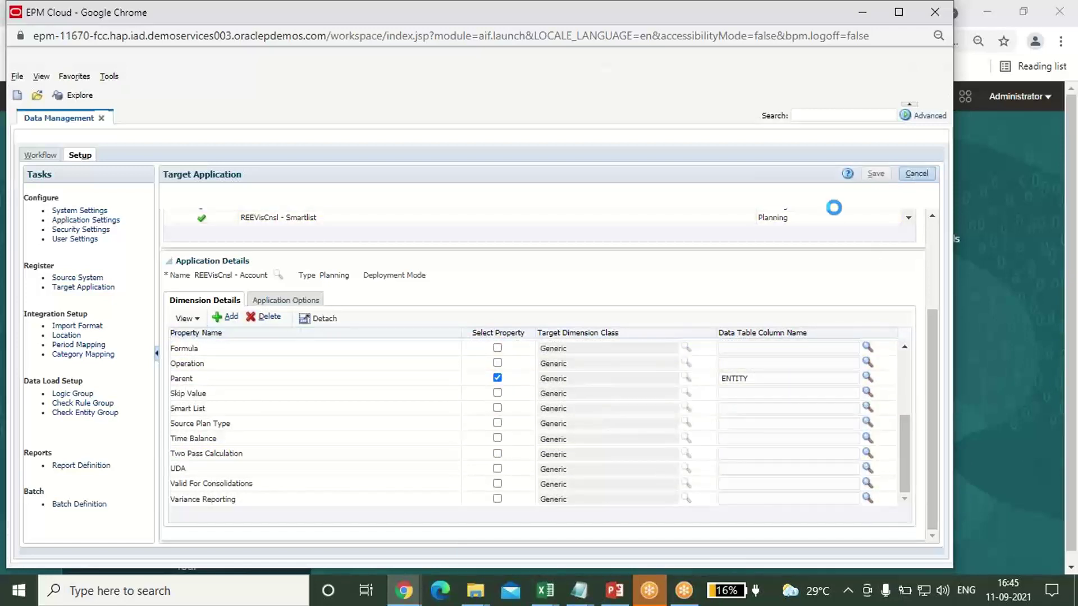
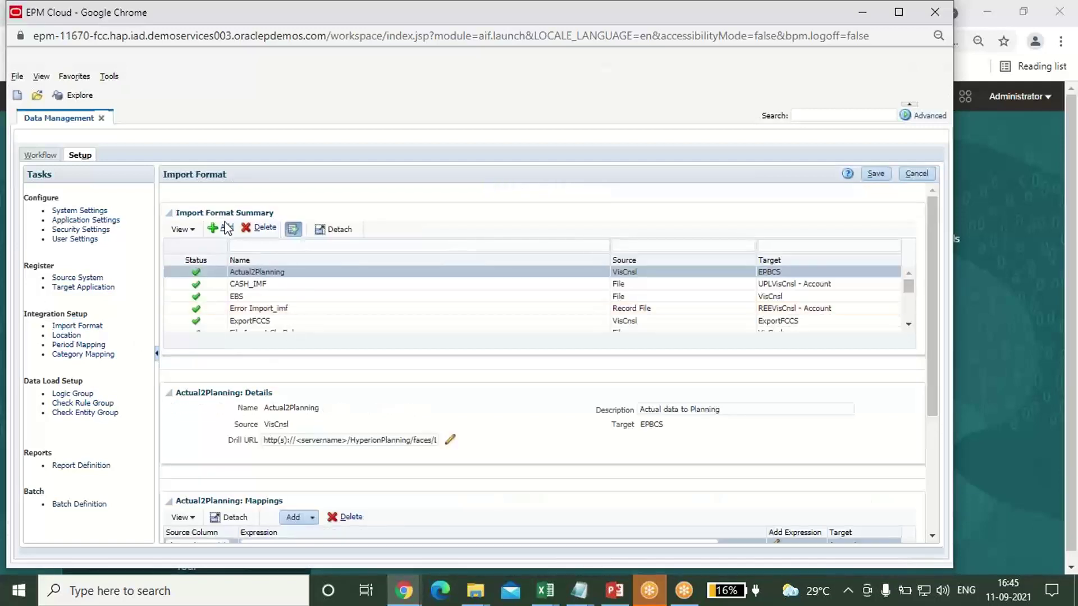
# Add an import format named "Fccs file_imf" with Record File as its source
pyautogui.click(223, 230)
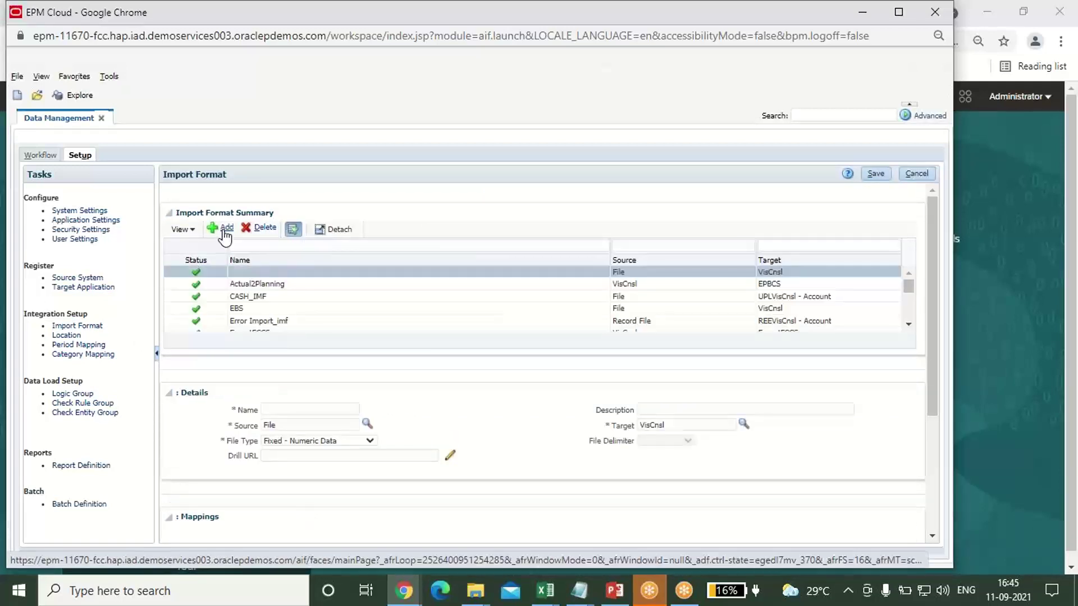
pyautogui.click(276, 410)
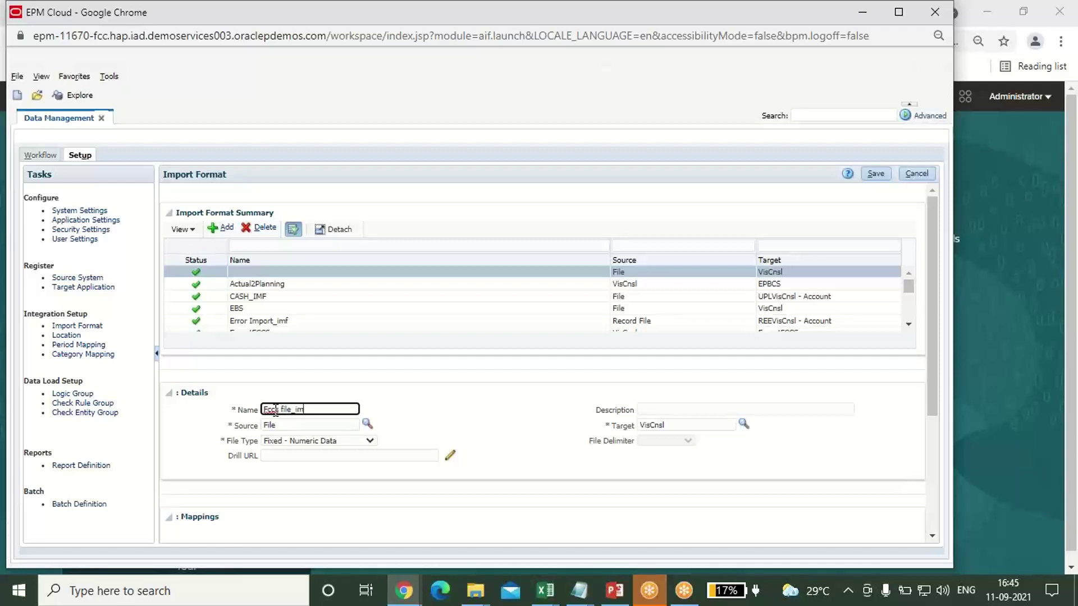
pyautogui.click(367, 425)
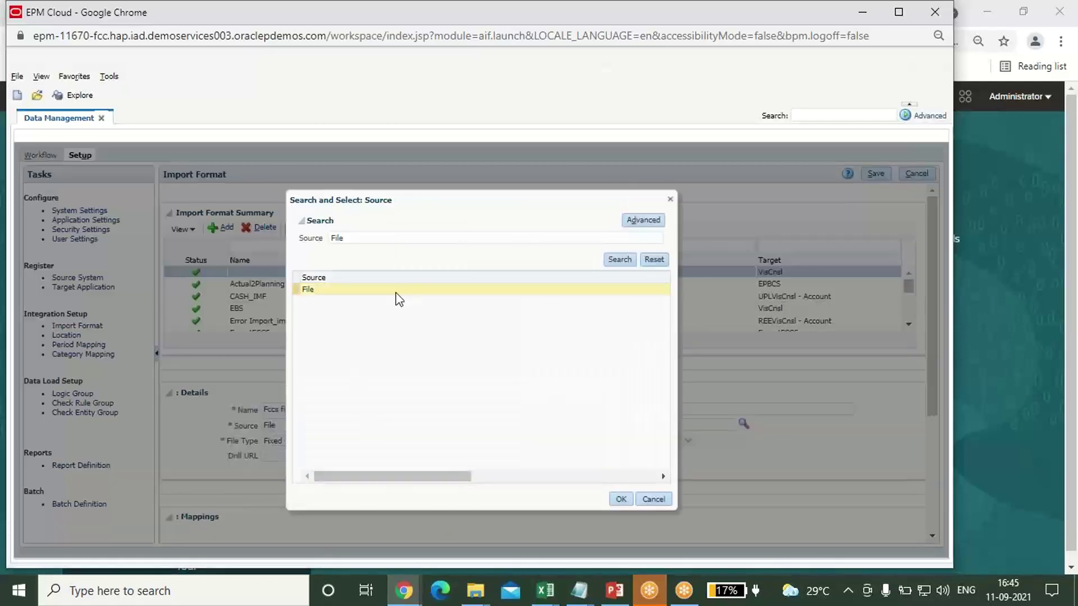
pyautogui.click(654, 259)
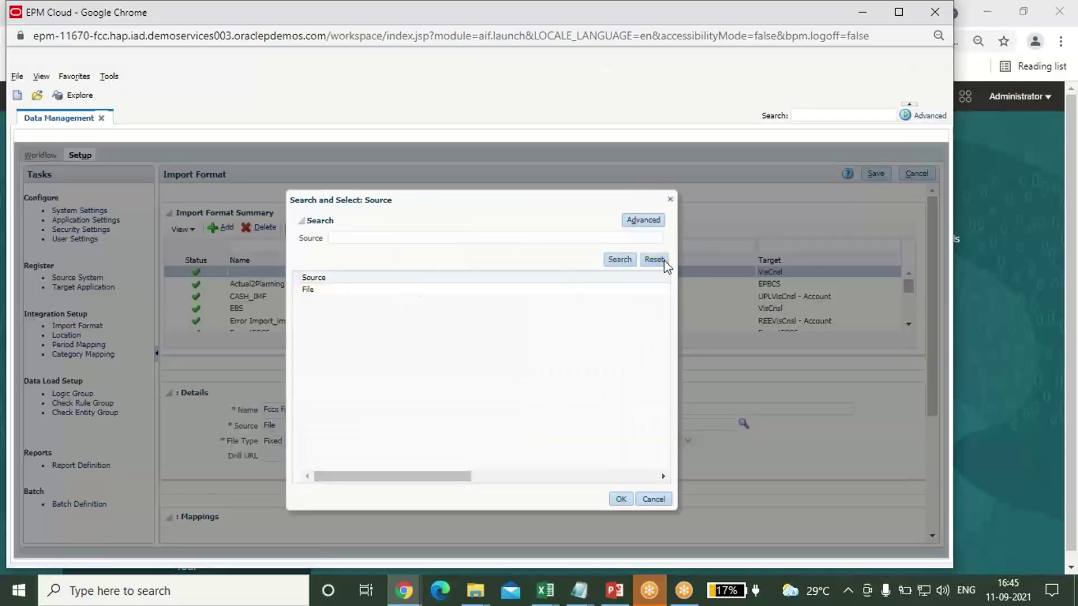
pyautogui.click(621, 264)
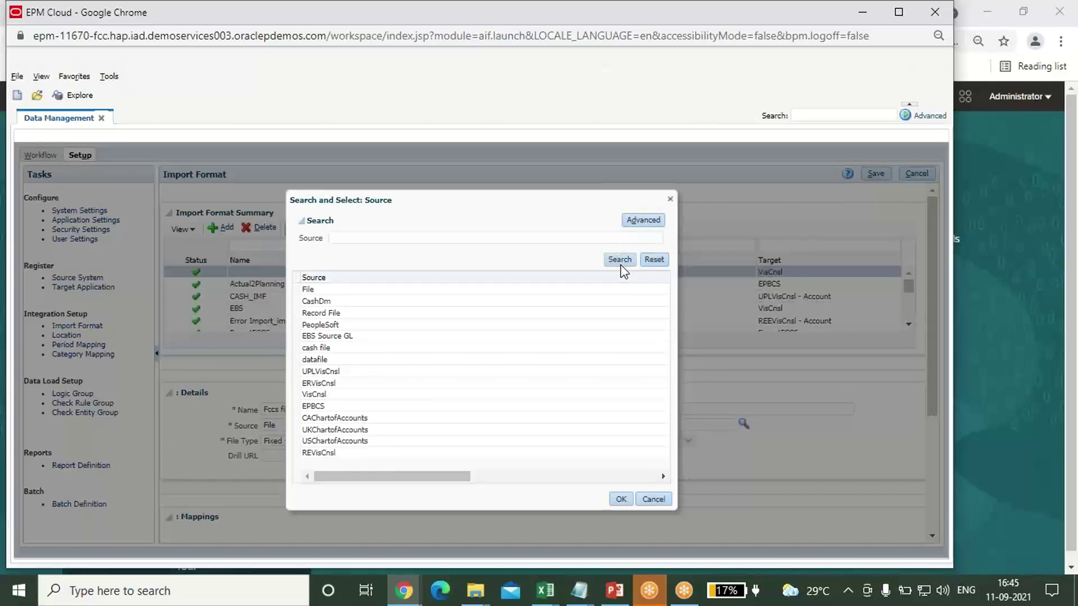
pyautogui.click(323, 313)
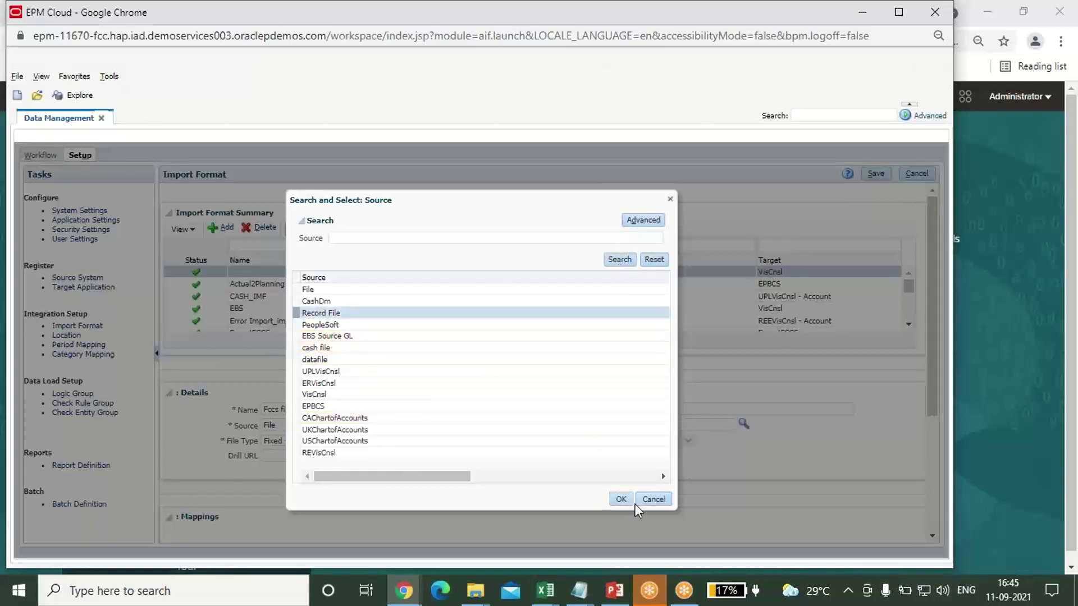
pyautogui.click(621, 498)
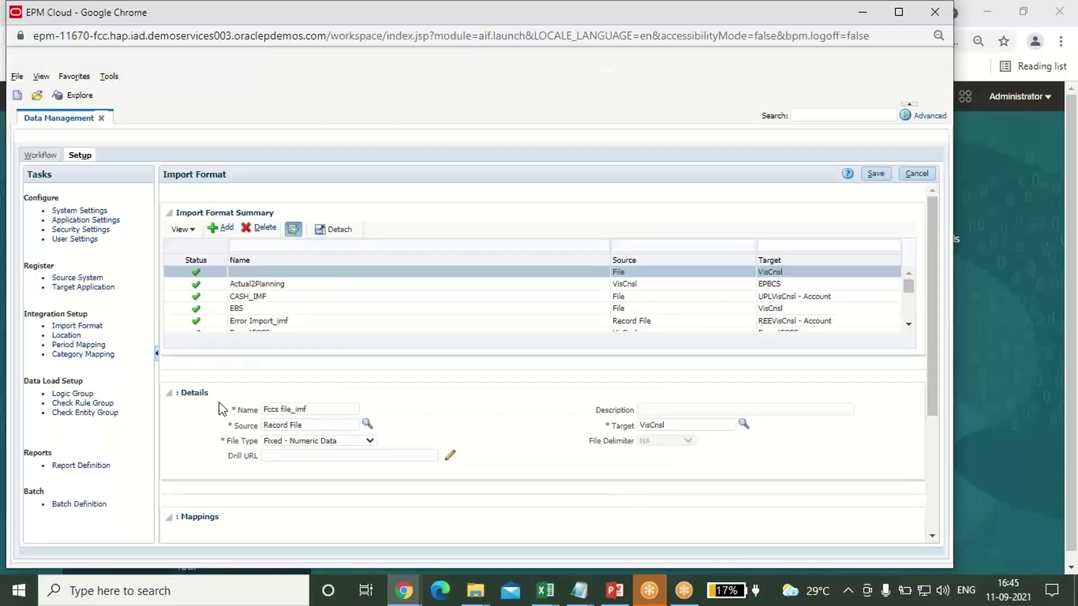
# Set the import format's file type to Delimited - All Data Type and its target to REEVisCnsl - Account, and save it
pyautogui.click(370, 440)
pyautogui.click(334, 486)
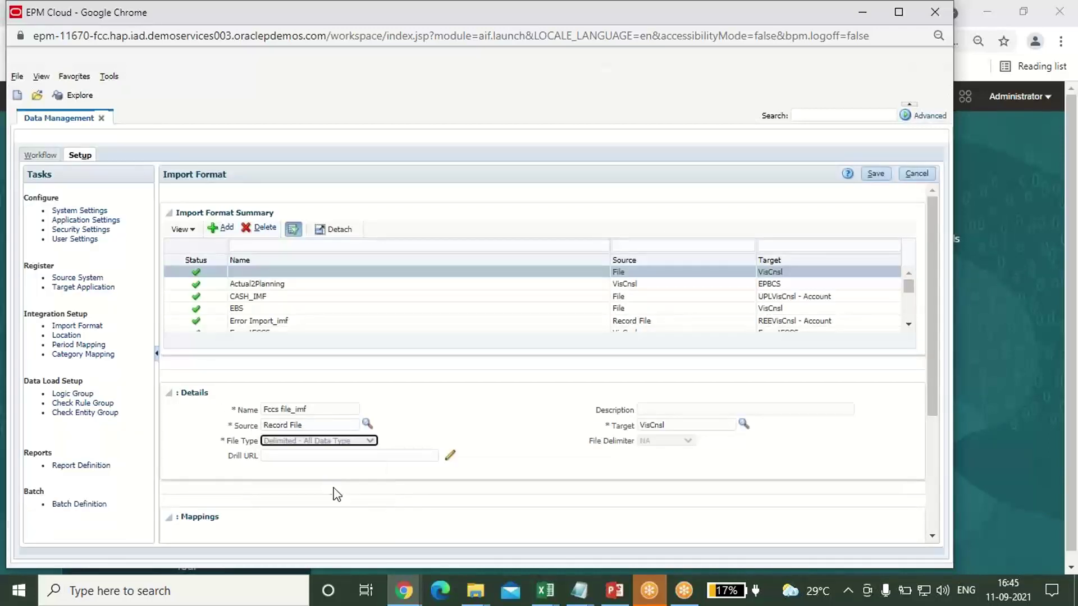
pyautogui.click(741, 425)
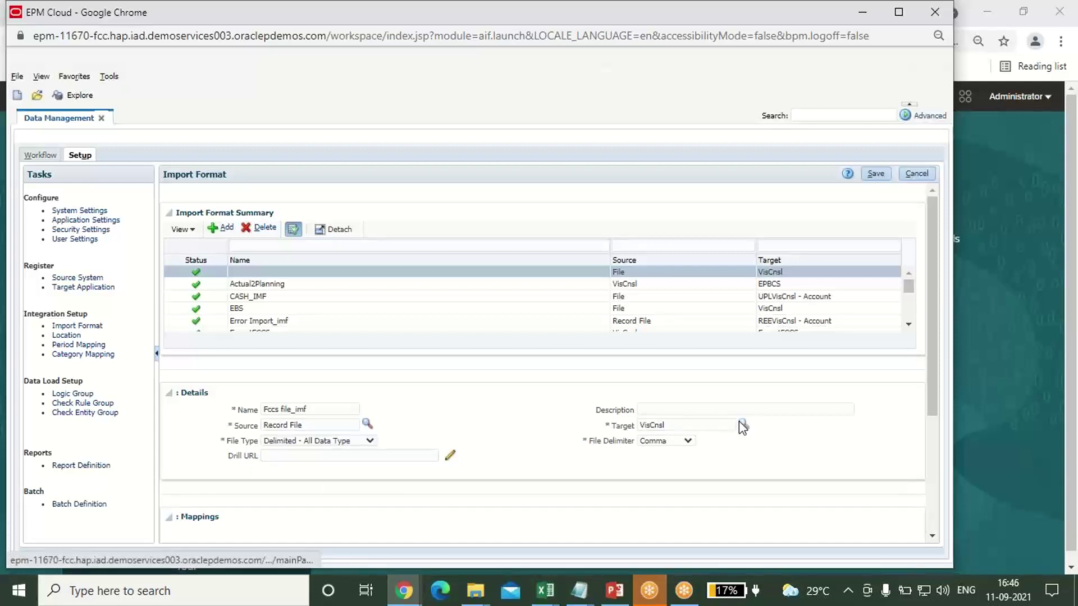
pyautogui.click(652, 260)
pyautogui.click(621, 260)
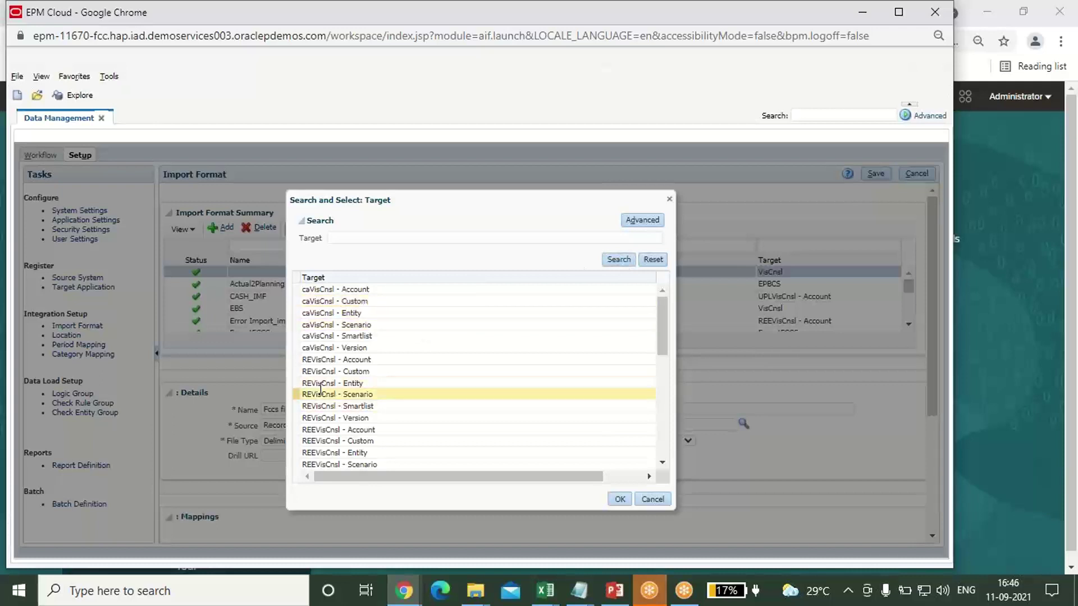
pyautogui.click(354, 430)
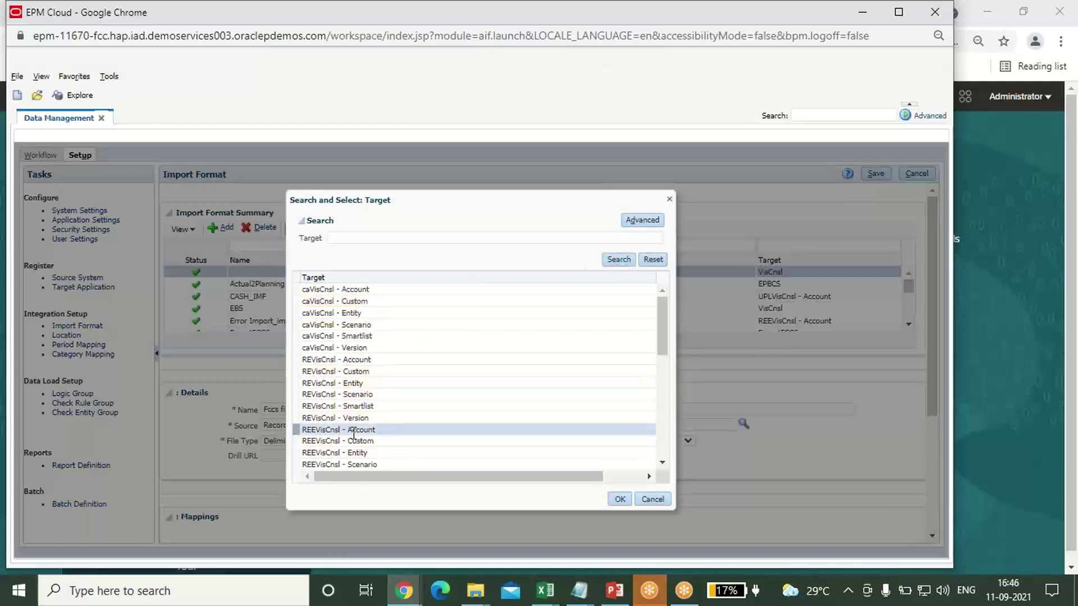
pyautogui.click(619, 499)
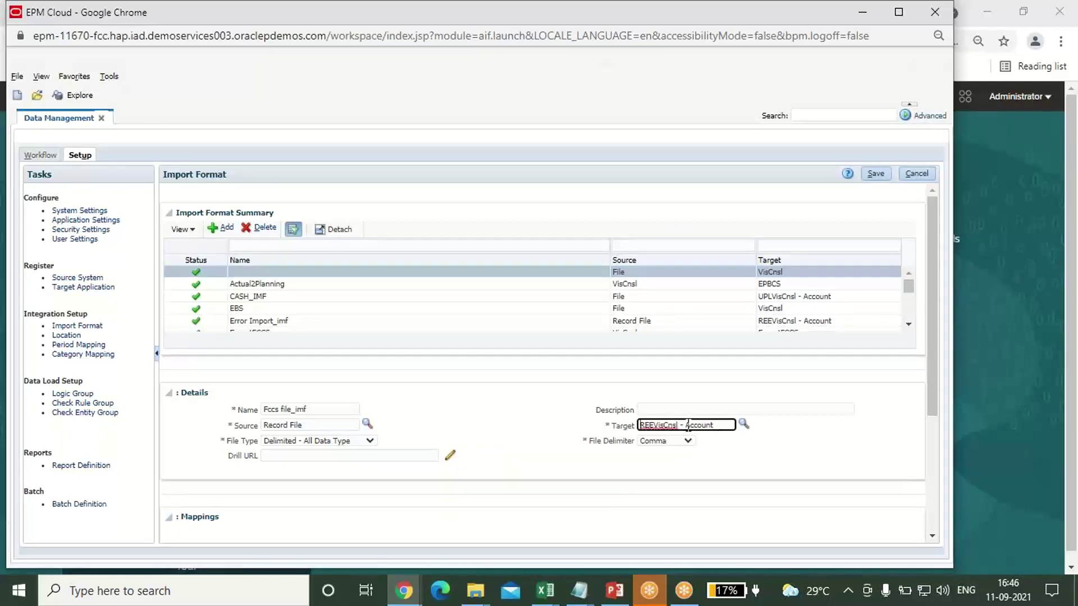
pyautogui.click(875, 173)
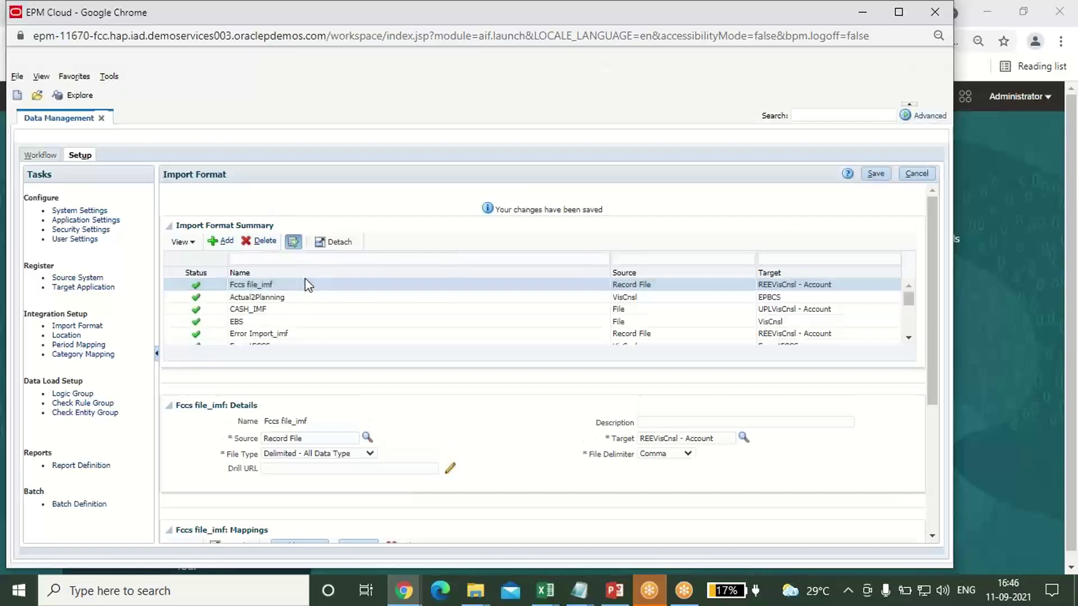
# Map the source column Account with field number 1 to the Account target in the Fccs file_imf mappings
pyautogui.moveTo(928, 315); pyautogui.dragTo(919, 432)
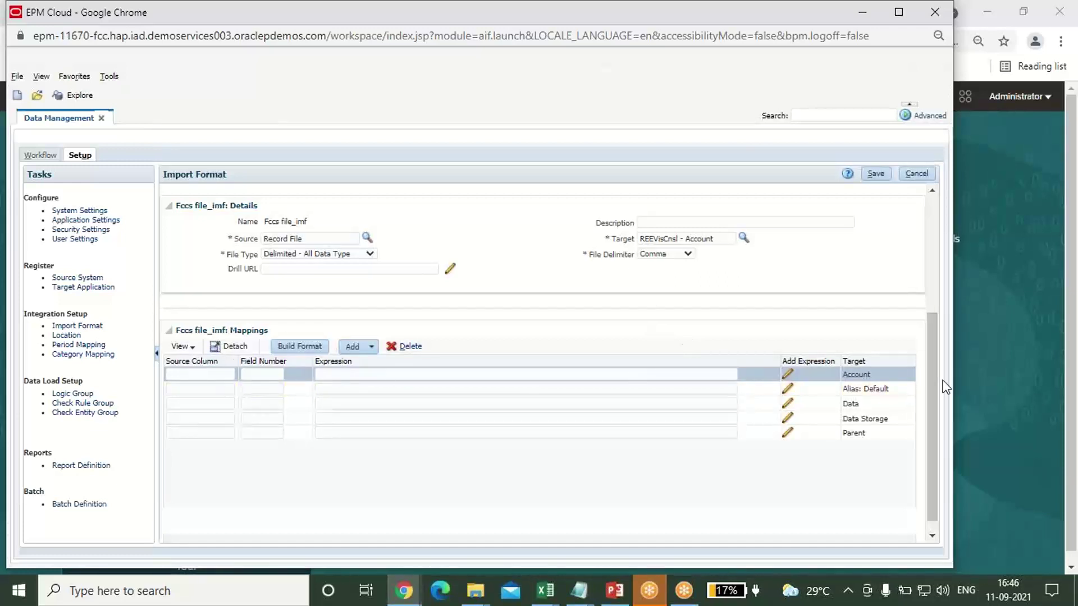
pyautogui.click(857, 372)
pyautogui.hotkey('ctrl', 'c')
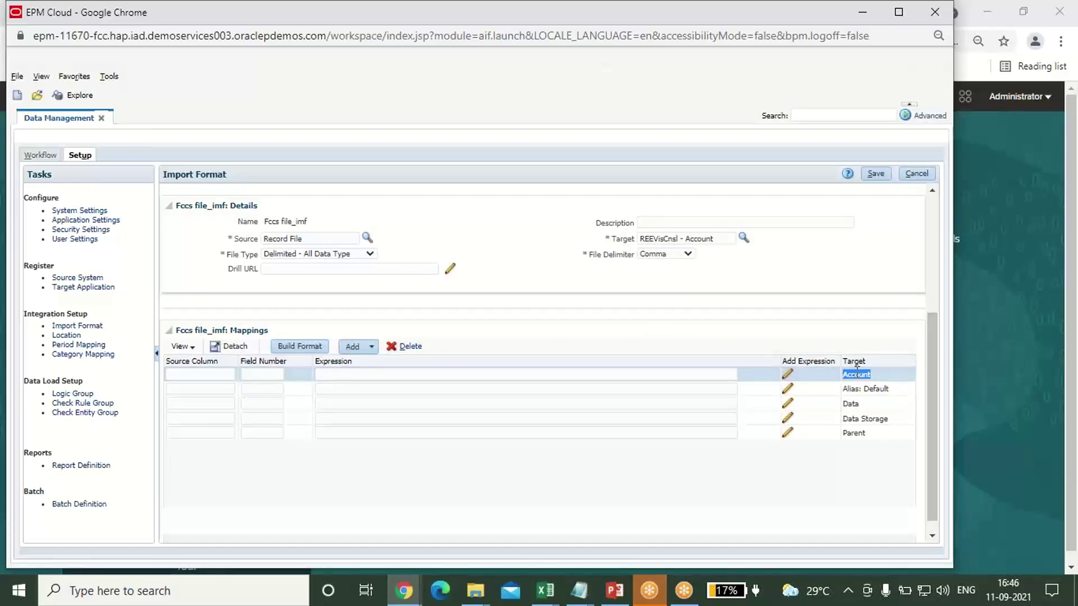
pyautogui.click(195, 374)
pyautogui.hotkey('ctrl', 'v')
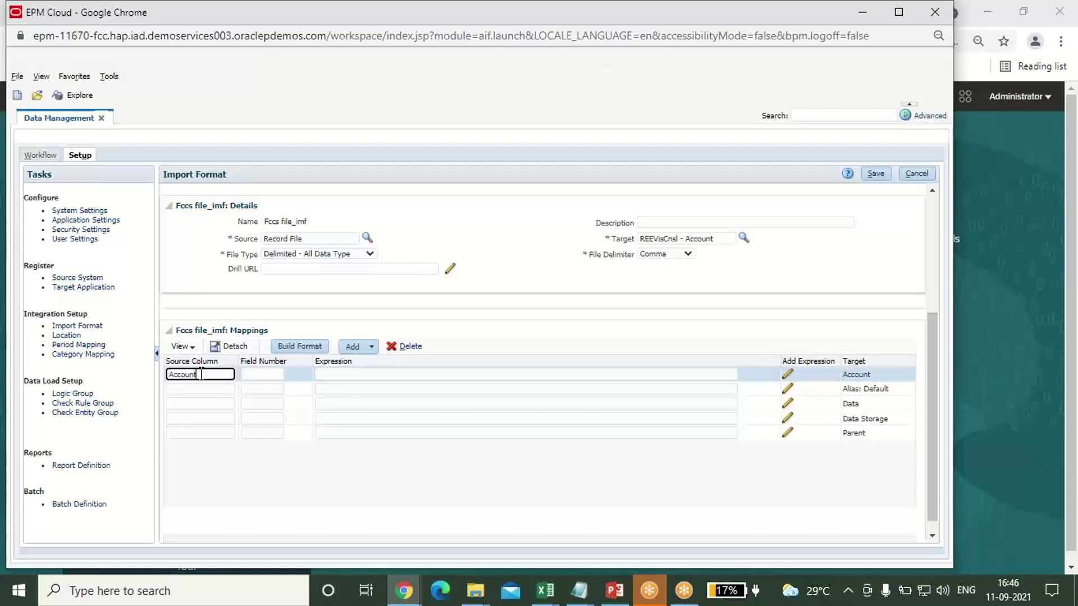
pyautogui.click(272, 373)
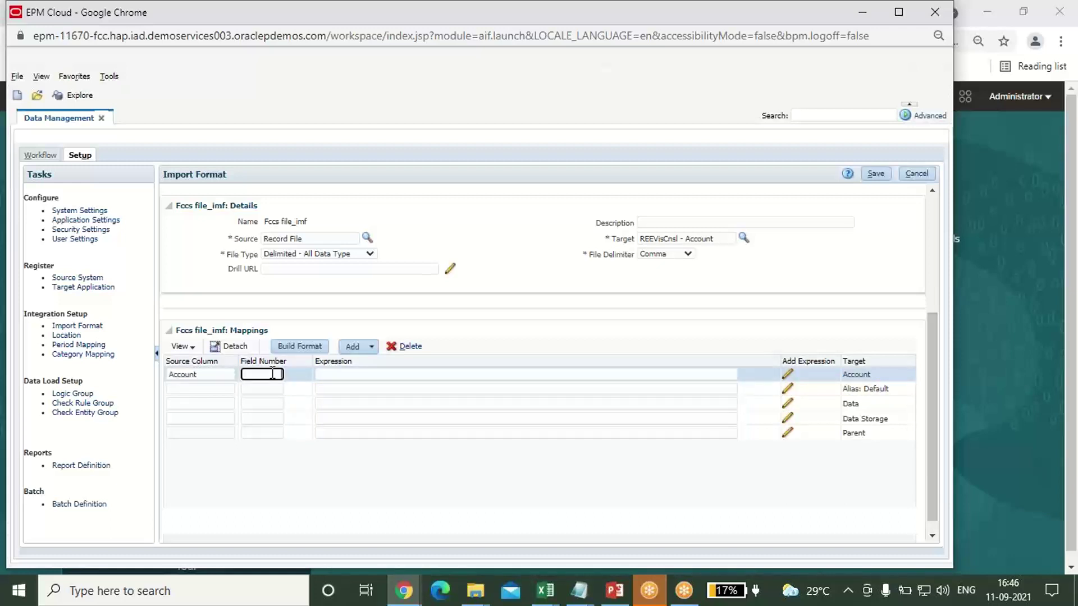
pyautogui.write('1')
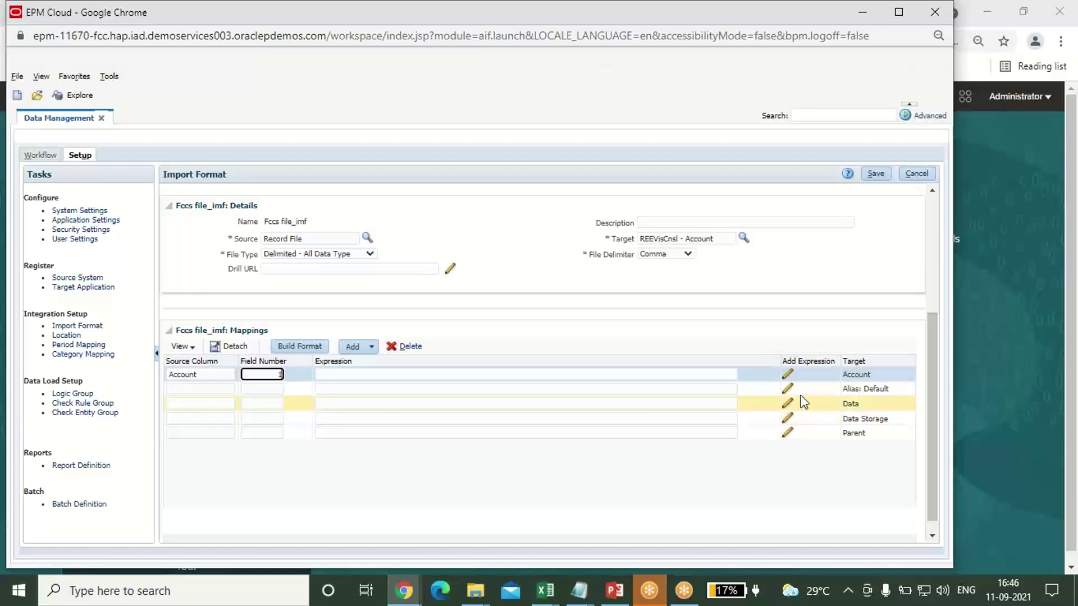
# Map the source column "Alias: Default" with field number 3 to the Alias: Default target
pyautogui.click(861, 390)
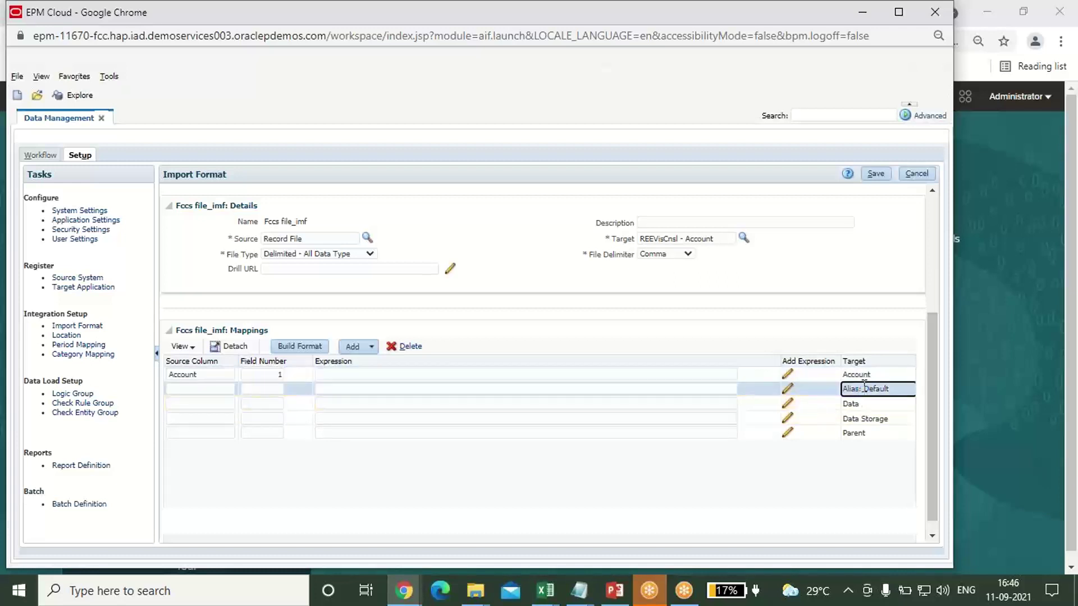
pyautogui.tripleClick(864, 387)
pyautogui.hotkey('ctrl', 'c')
pyautogui.click(227, 386)
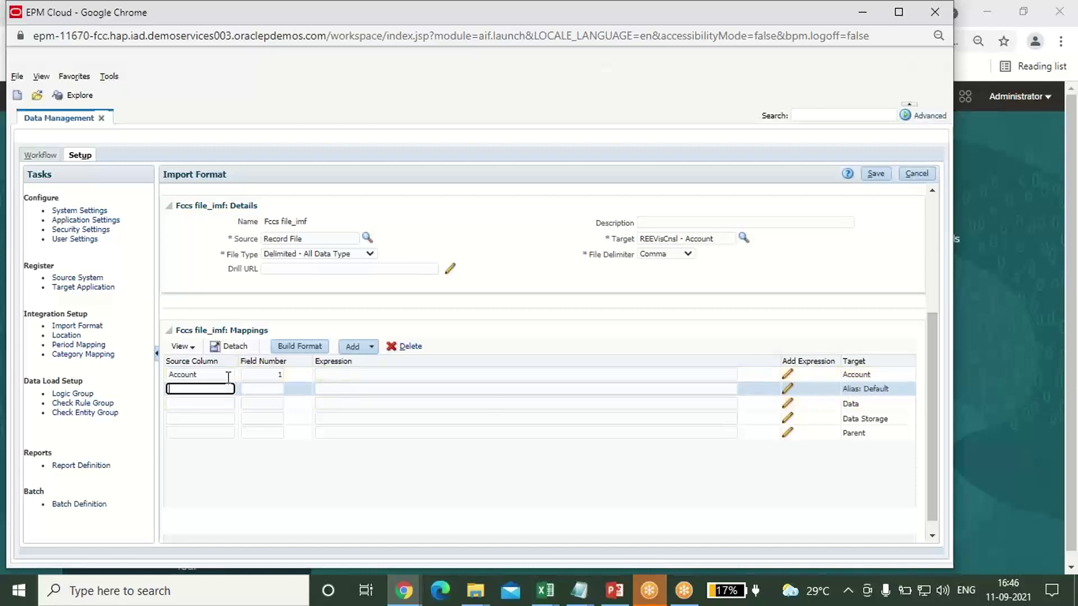
pyautogui.hotkey('ctrl', 'v')
pyautogui.click(265, 389)
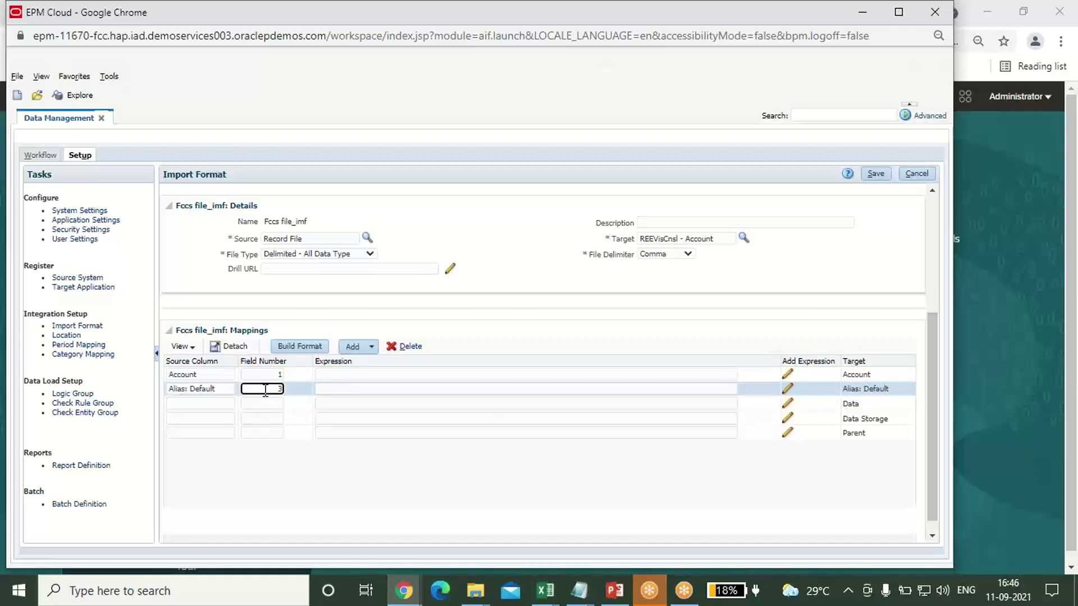
# Map the source column "Data Storage" with field number 4 to the Data Storage target
pyautogui.tripleClick(869, 420)
pyautogui.hotkey('ctrl', 'c')
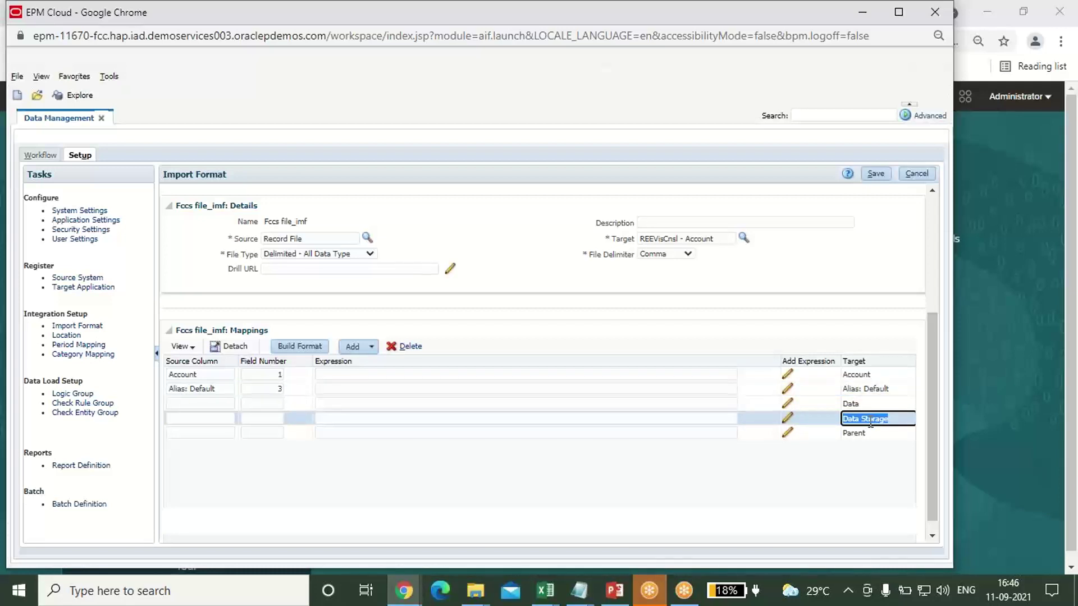
pyautogui.click(206, 419)
pyautogui.hotkey('ctrl', 'v')
pyautogui.click(274, 419)
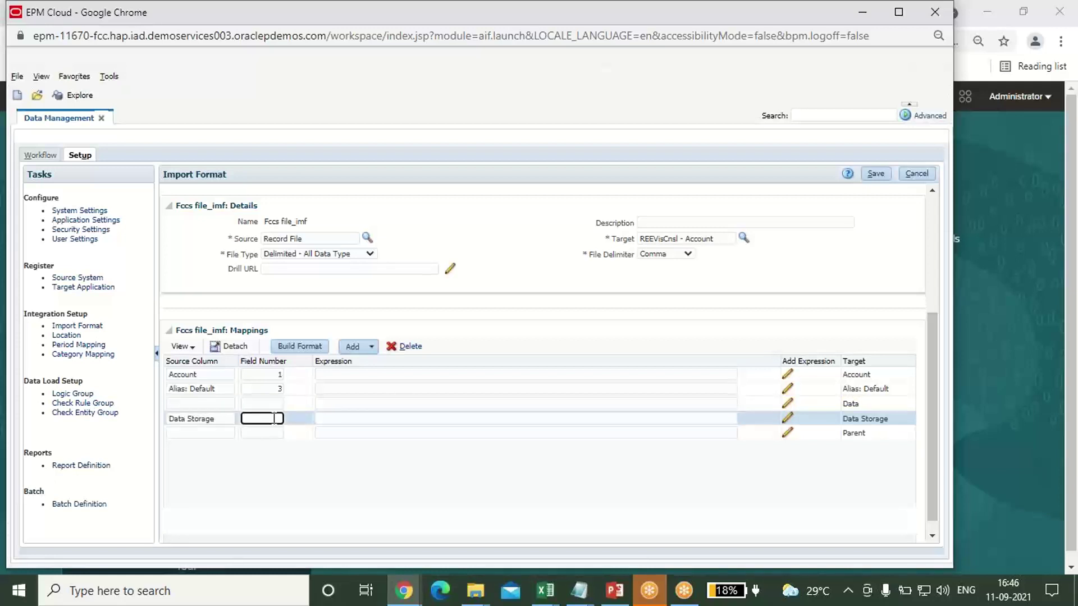
# Map the source column Parent with field number 2 to the Parent target, and save the import format
pyautogui.click(853, 434)
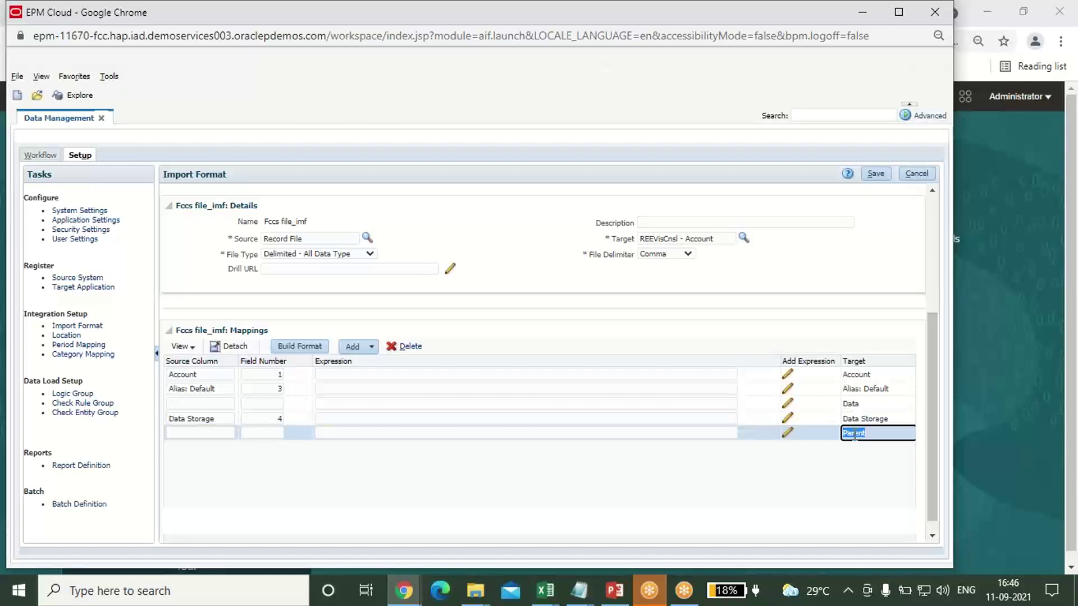
pyautogui.click(180, 430)
pyautogui.write('Parent')
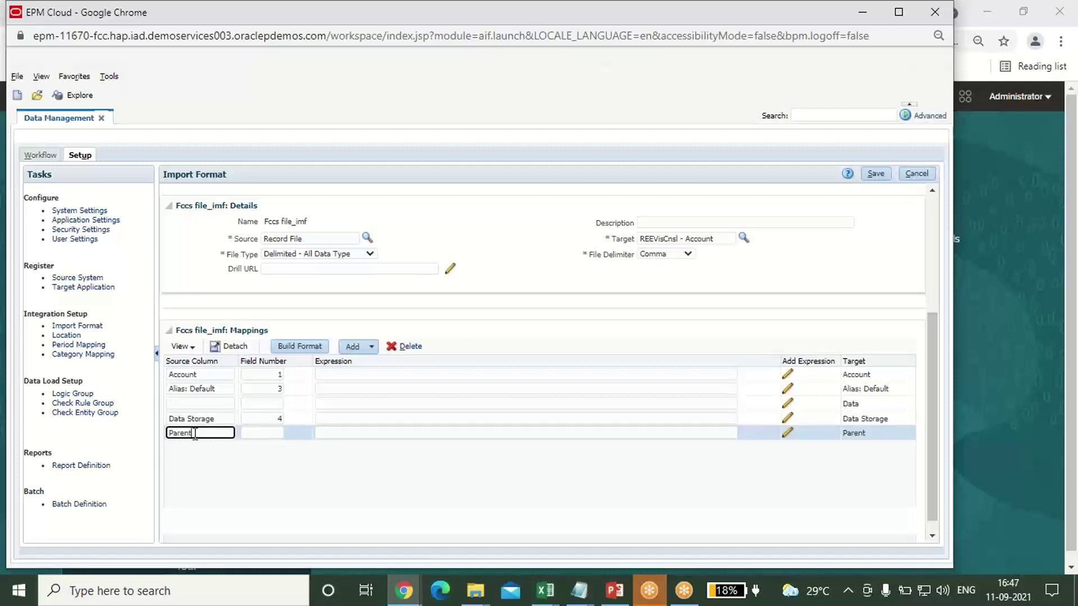
pyautogui.click(278, 433)
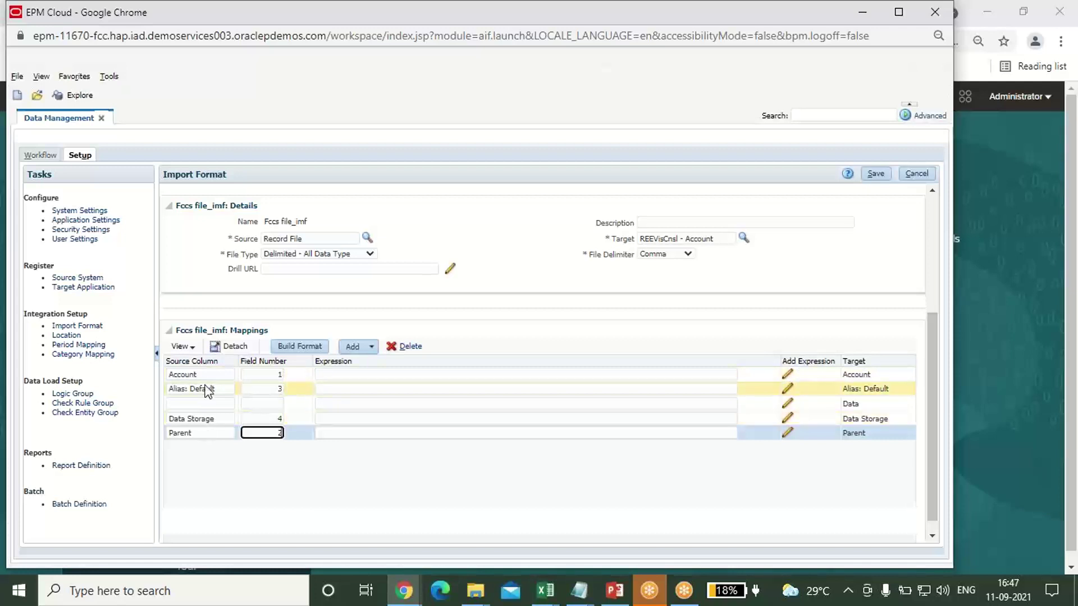
pyautogui.click(882, 174)
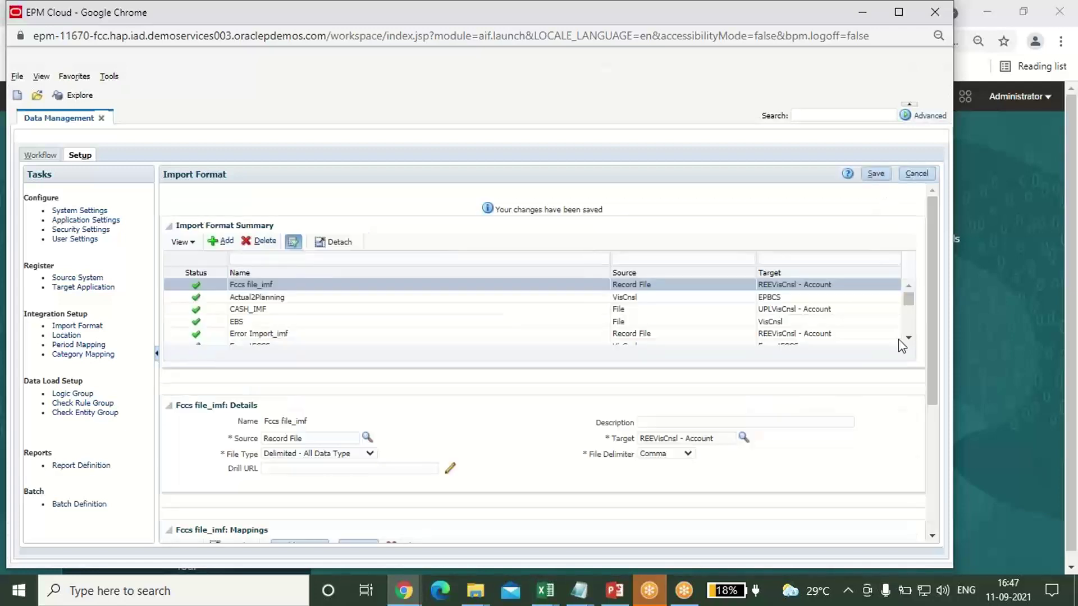
# Reselect the Fccs file_imf import format and check its saved mappings
pyautogui.click(261, 296)
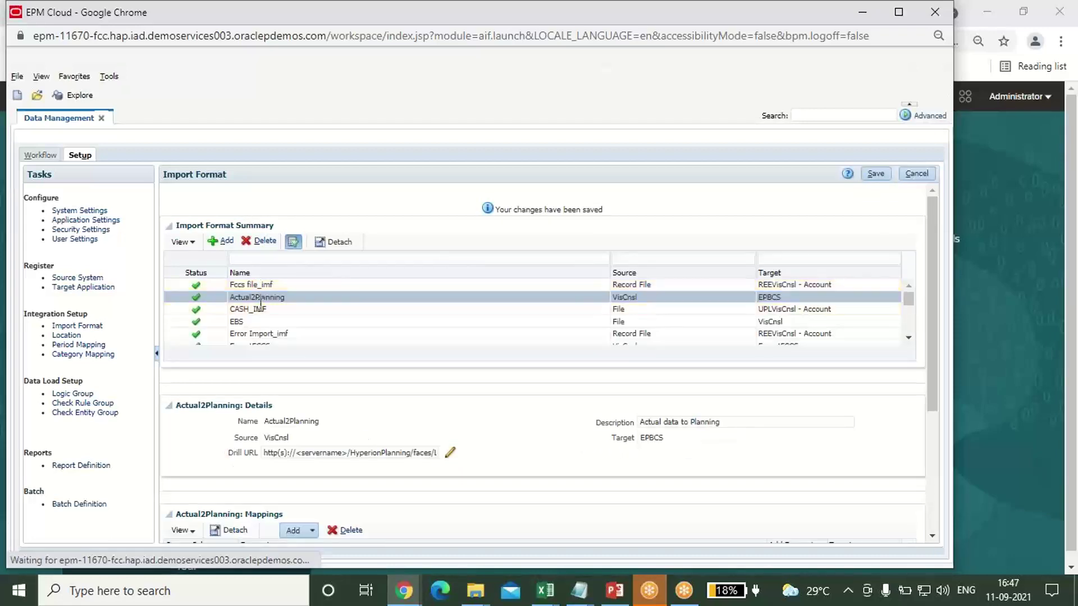
pyautogui.click(261, 284)
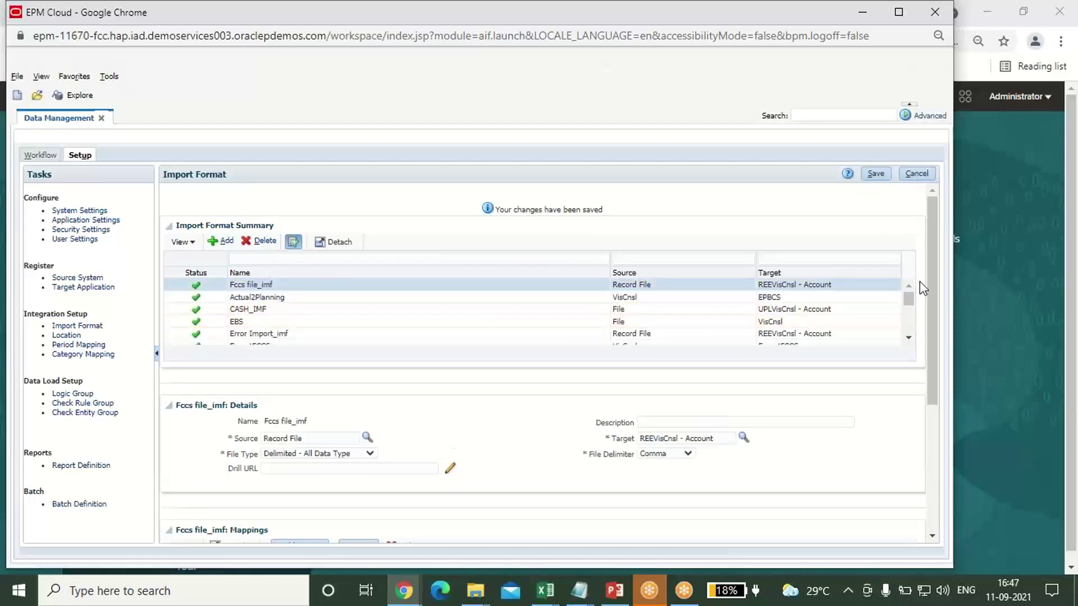
pyautogui.moveTo(932, 289); pyautogui.dragTo(932, 422)
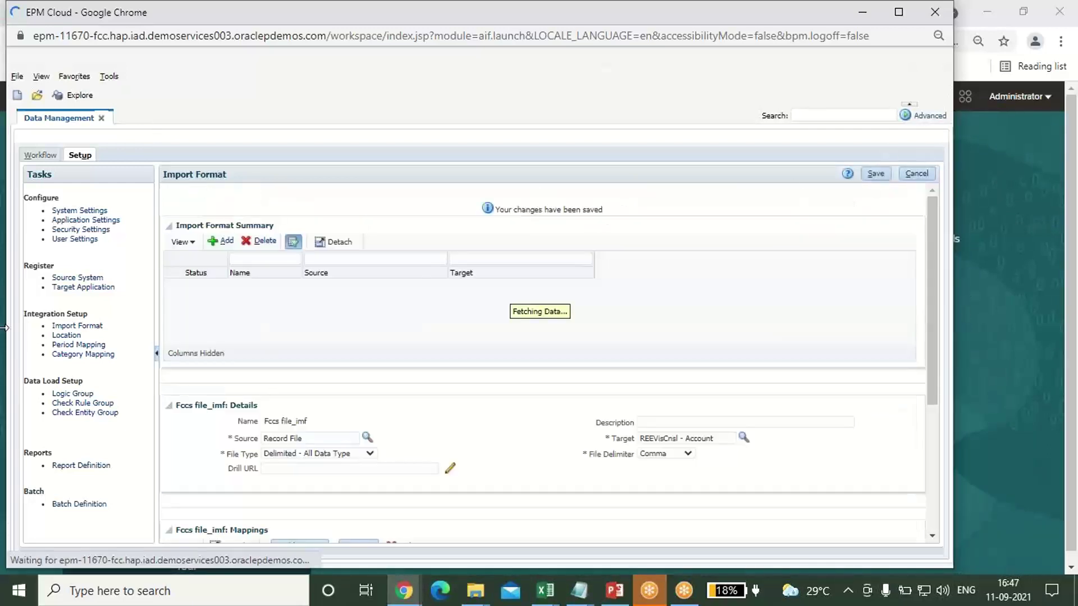
# Add a new location named "Fccs file_loc" in the integration setup
pyautogui.click(66, 336)
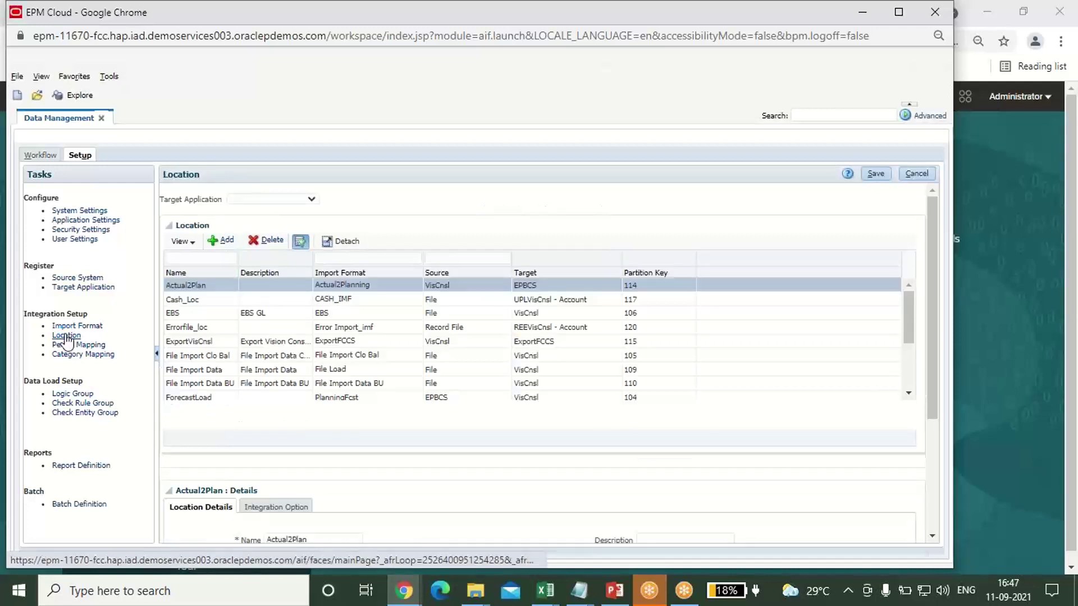
pyautogui.click(221, 240)
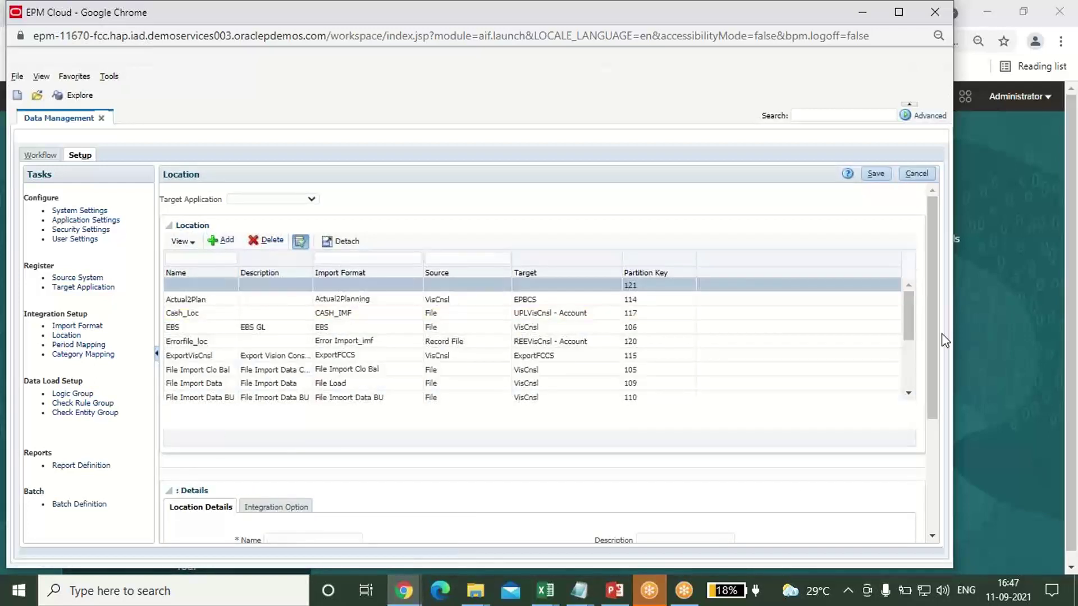
pyautogui.moveTo(932, 352); pyautogui.dragTo(925, 423)
pyautogui.click(328, 415)
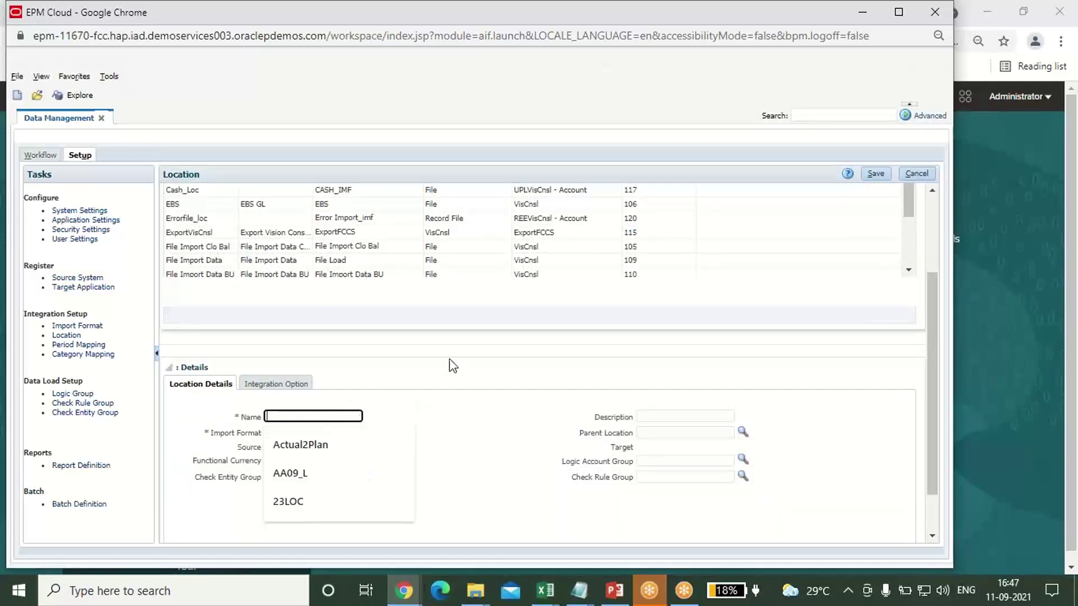
pyautogui.write('F')
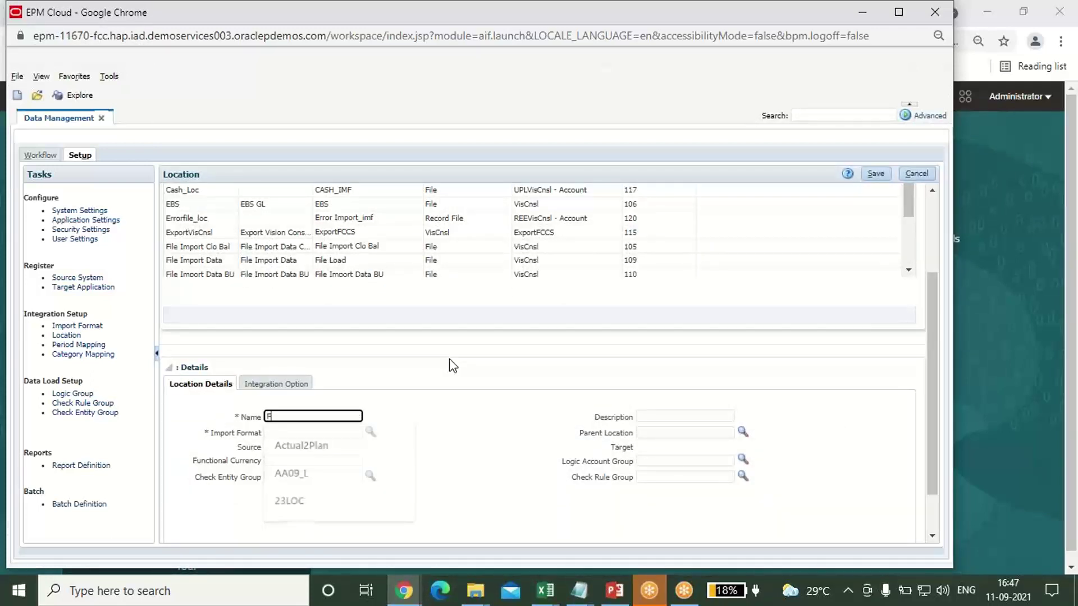
pyautogui.write('ccs f')
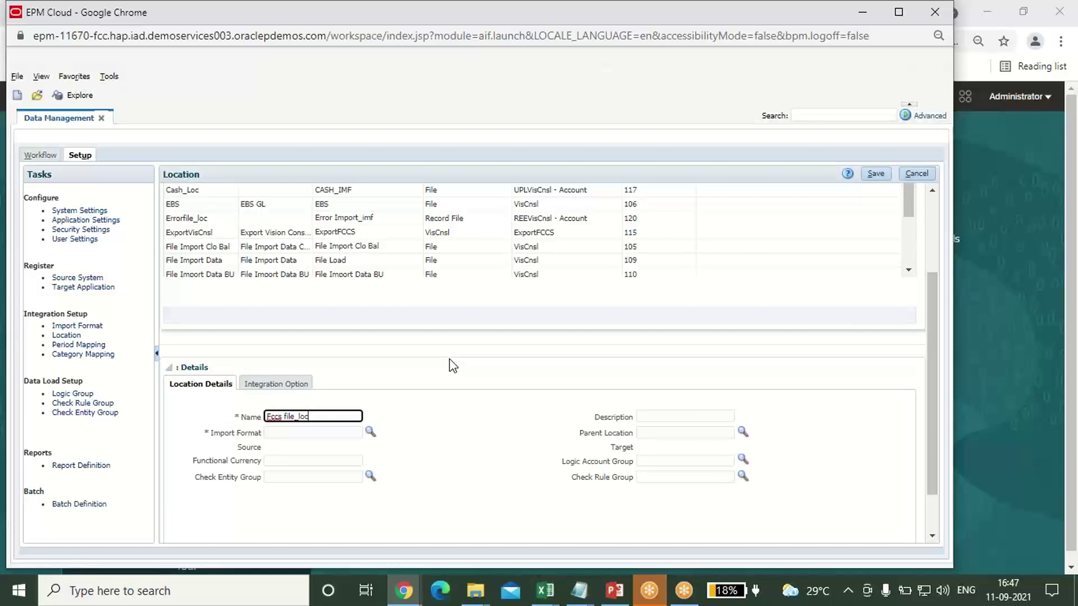
pyautogui.write('ile_loc')
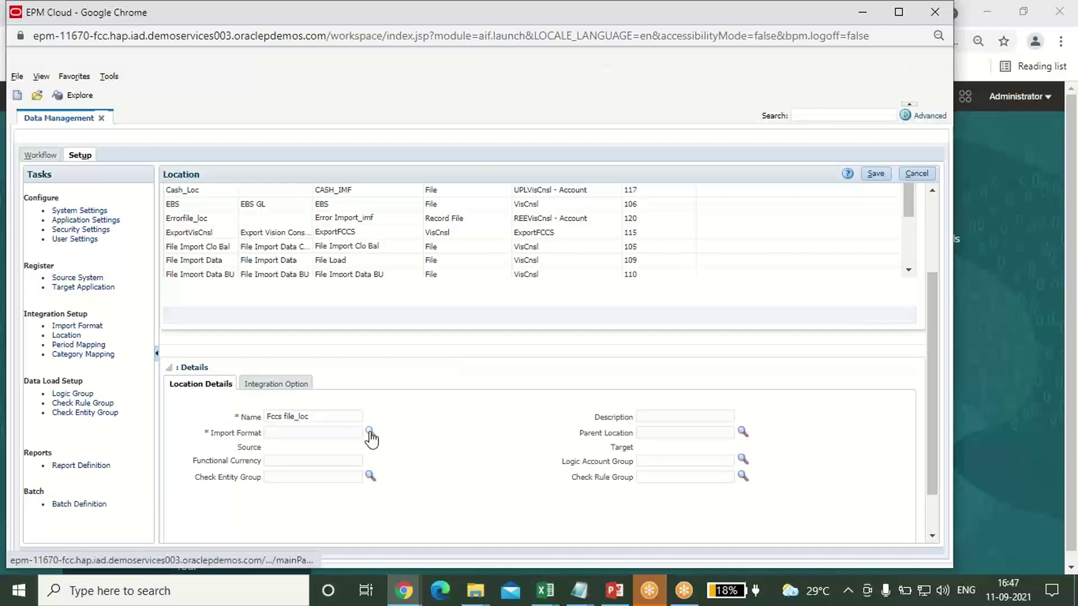
# Assign the Fccs file_imf import format to the new location and save it
pyautogui.click(370, 432)
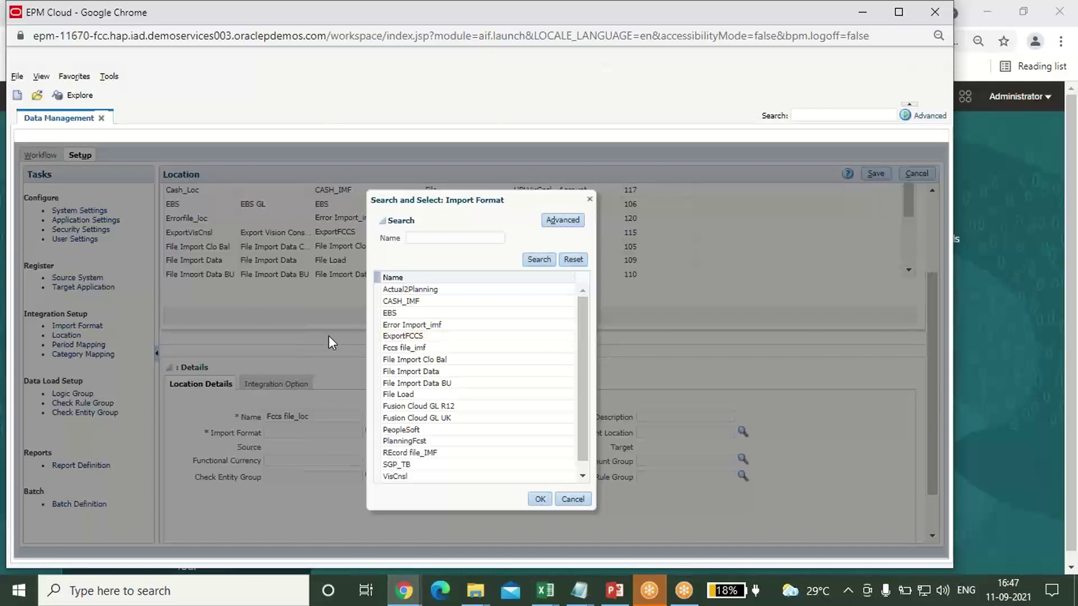
pyautogui.click(398, 348)
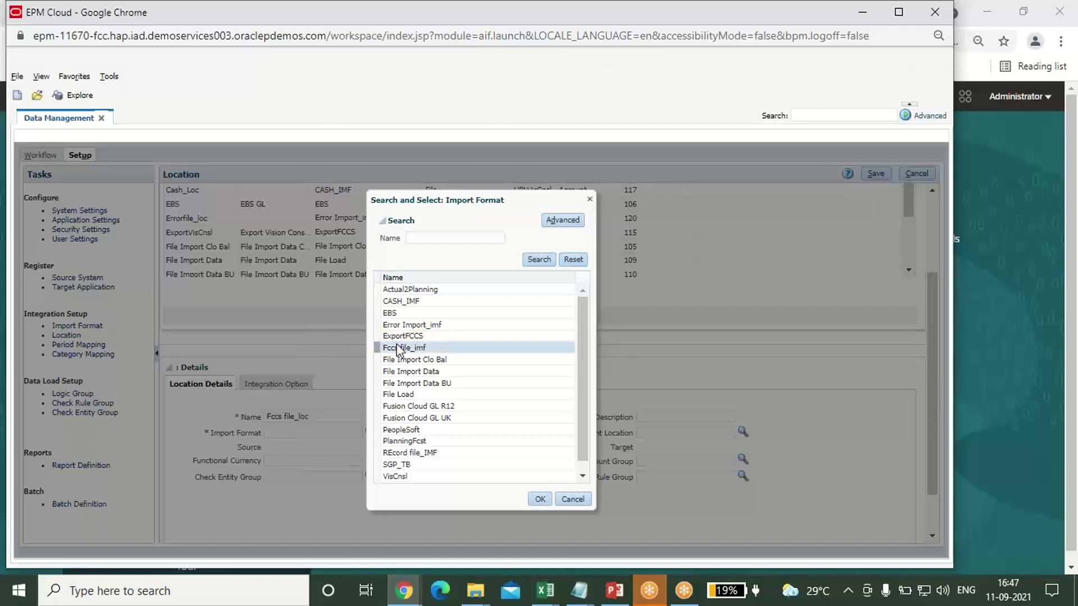
pyautogui.click(540, 499)
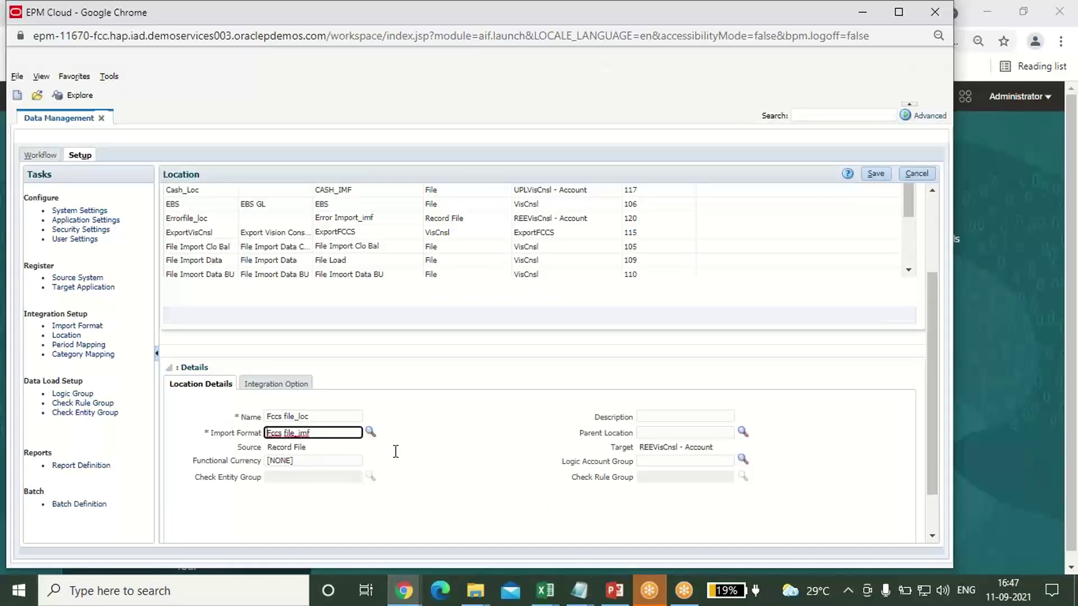
pyautogui.scroll(-1, 468, 446)
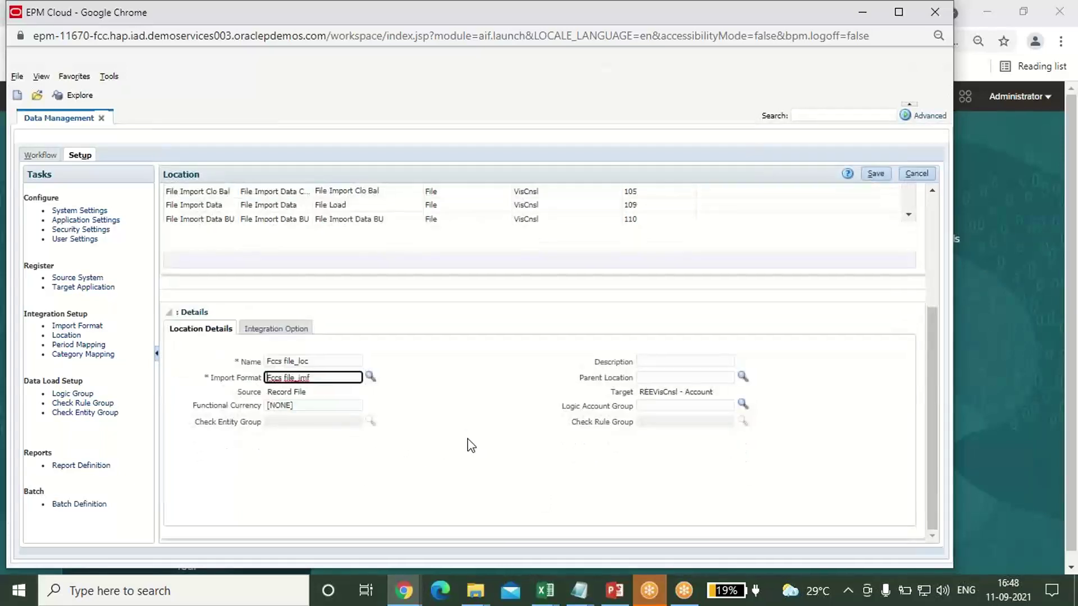
pyautogui.scroll(1, 470, 445)
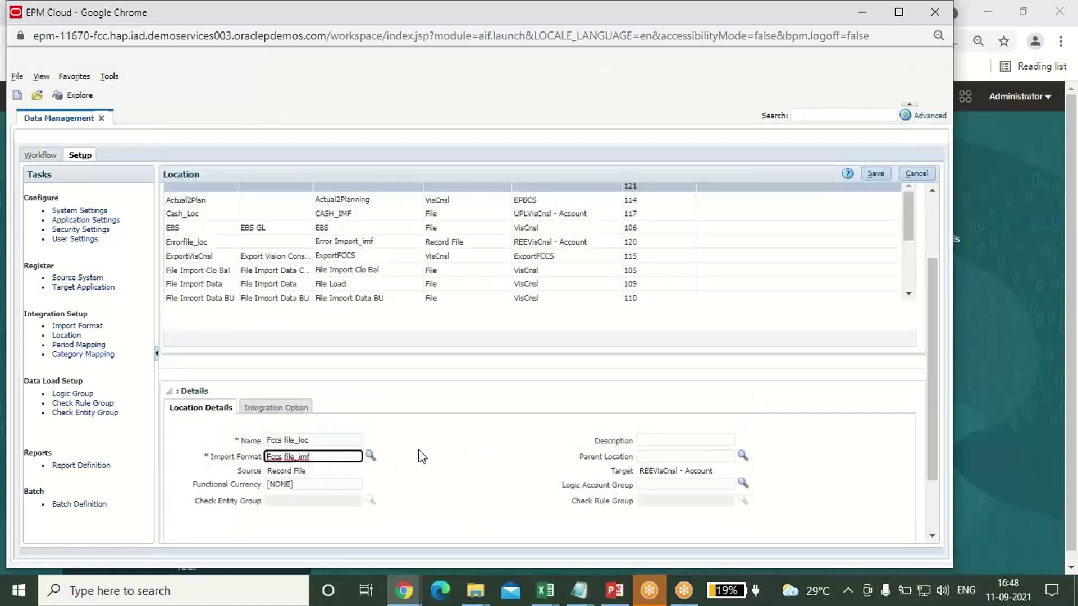
pyautogui.click(869, 175)
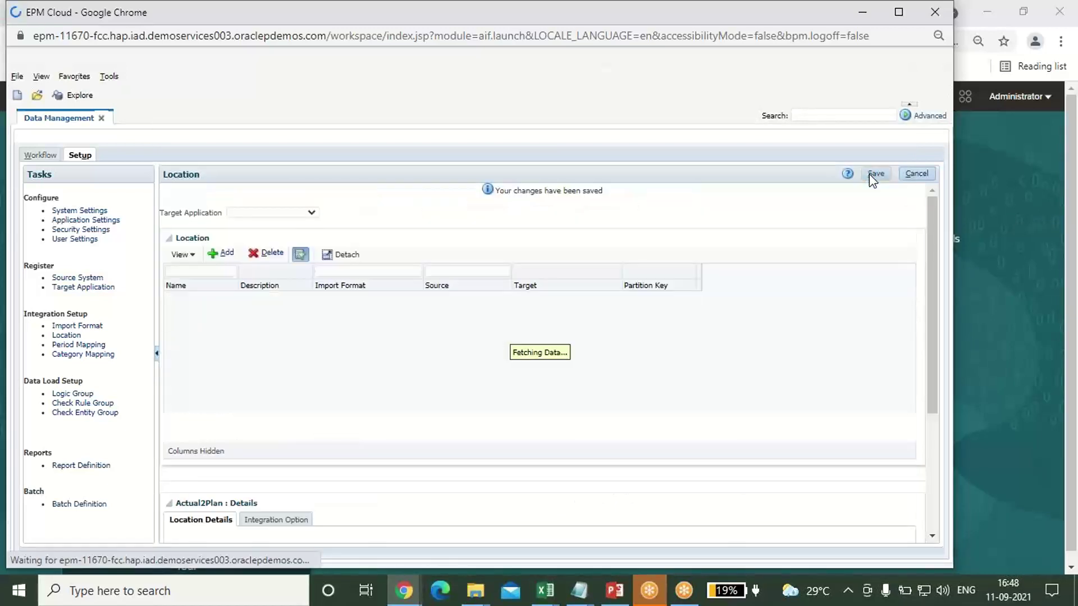
# Open the data load mapping workflow and set the point of view location to Fccs file_loc
pyautogui.click(34, 157)
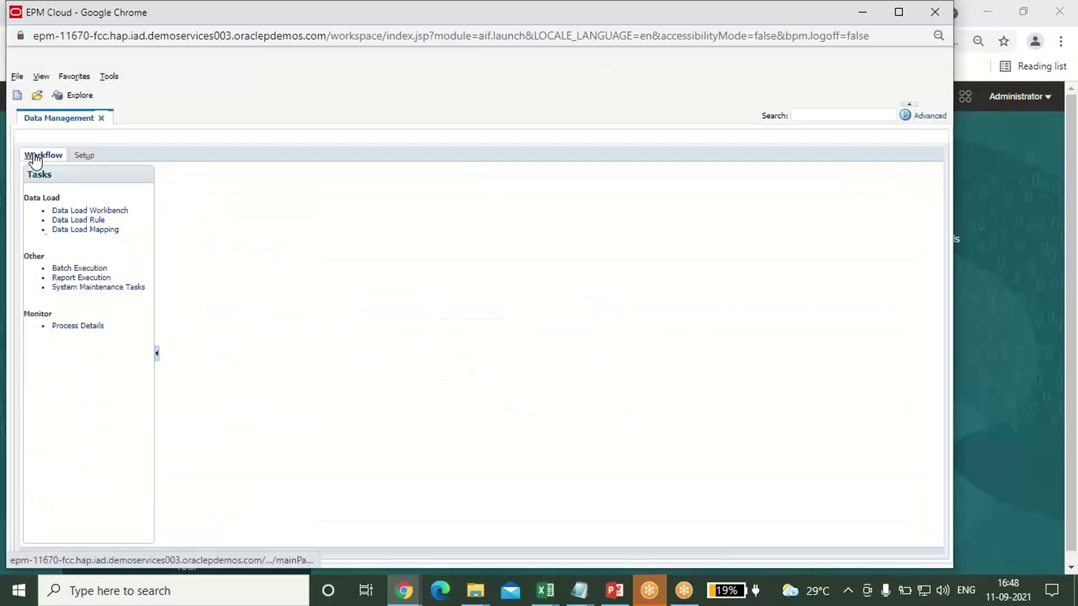
pyautogui.click(65, 234)
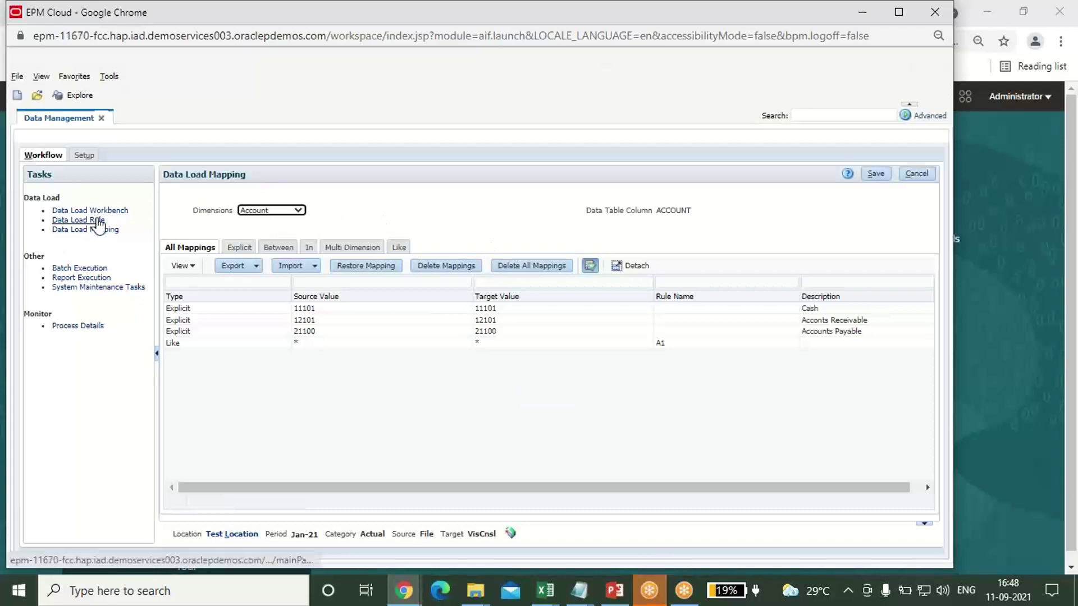
pyautogui.click(220, 535)
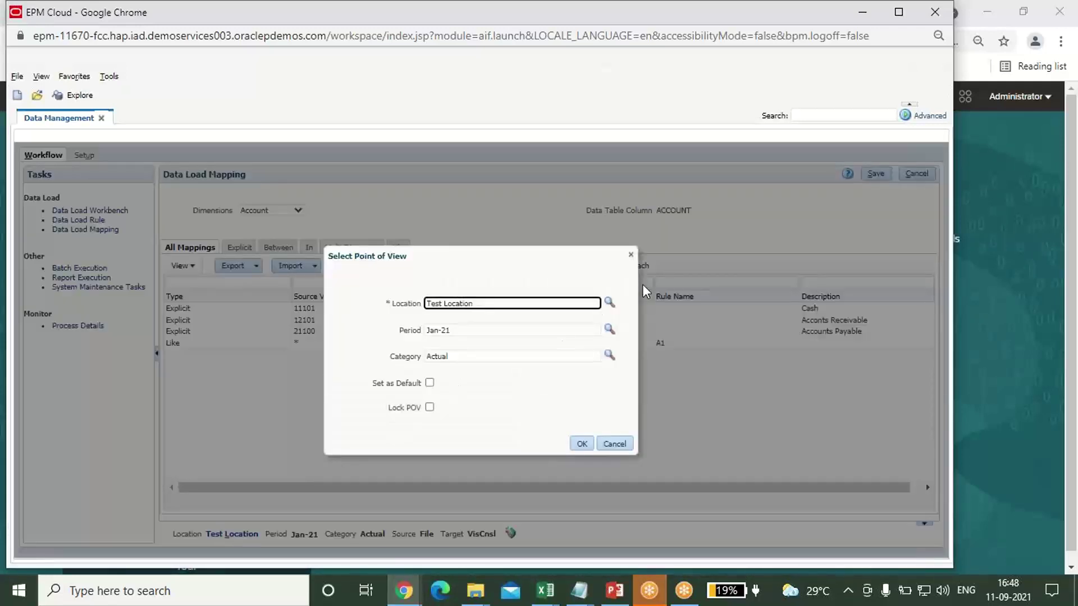
pyautogui.click(609, 303)
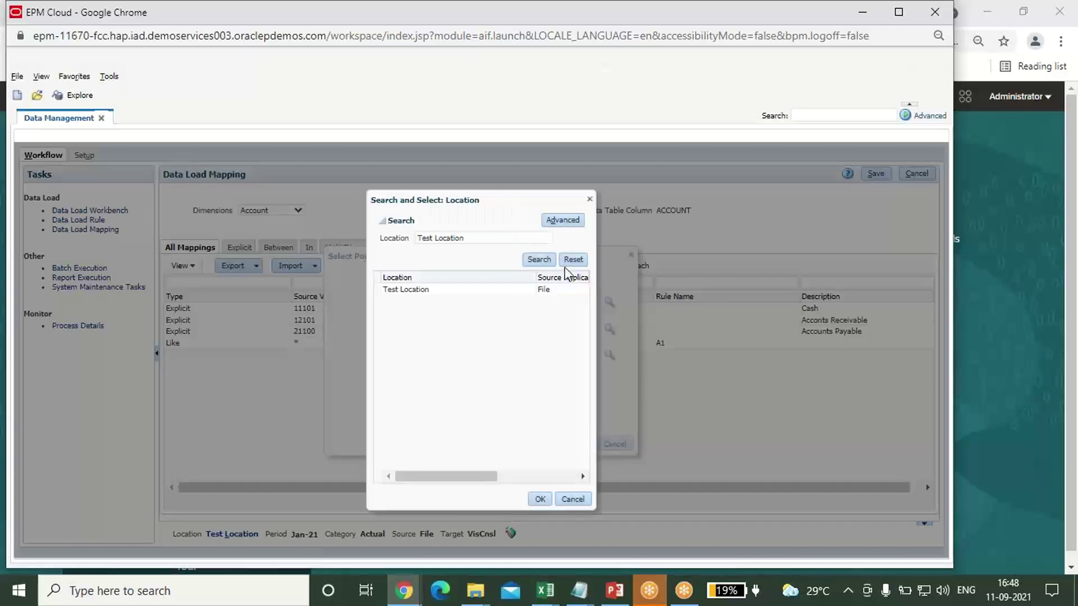
pyautogui.click(573, 259)
pyautogui.click(540, 260)
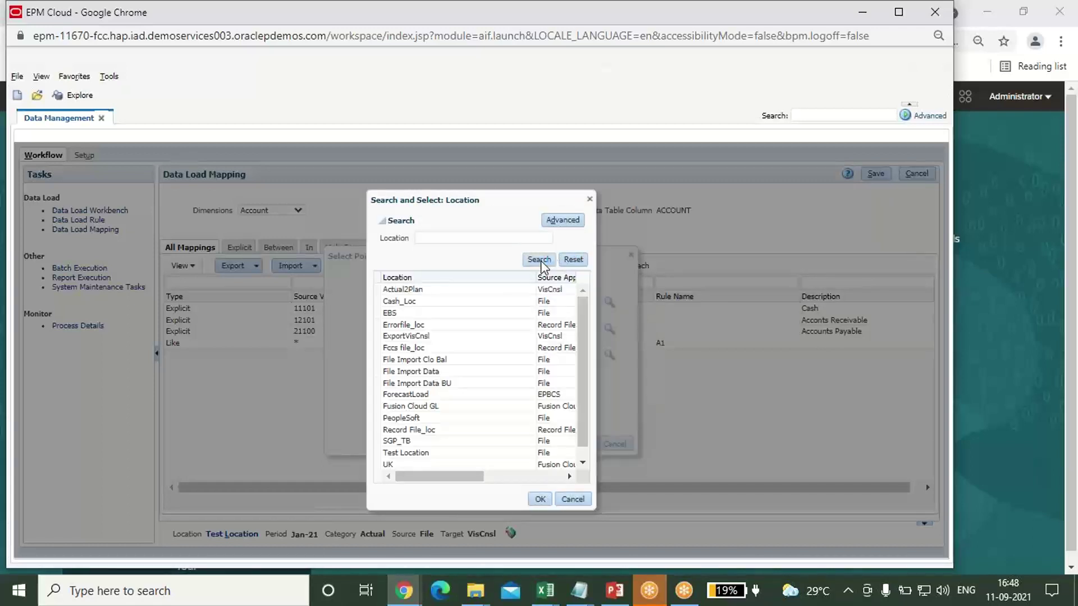
pyautogui.click(443, 289)
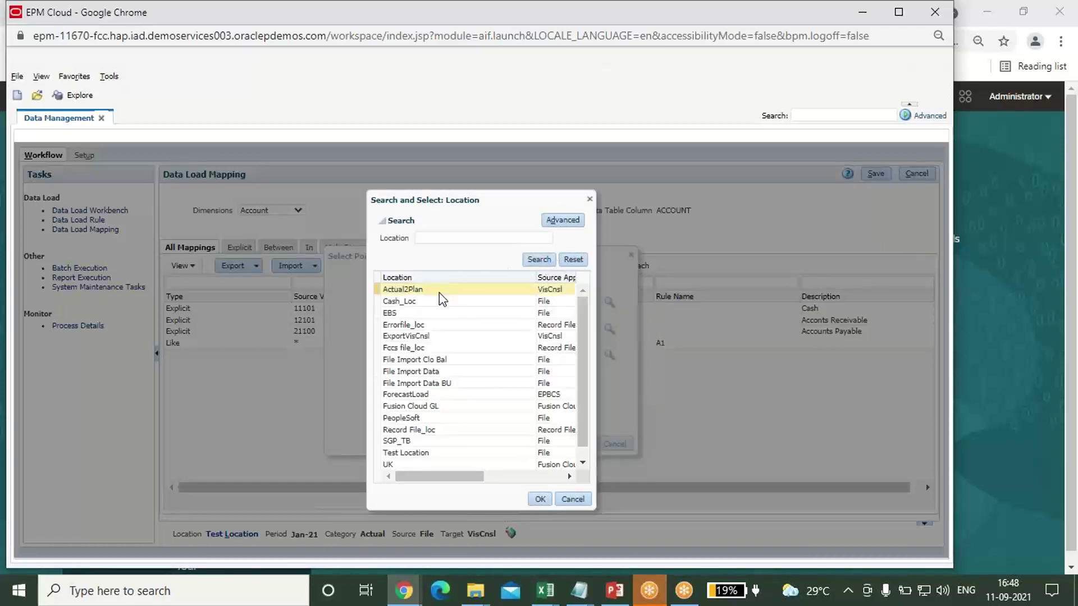
pyautogui.click(422, 348)
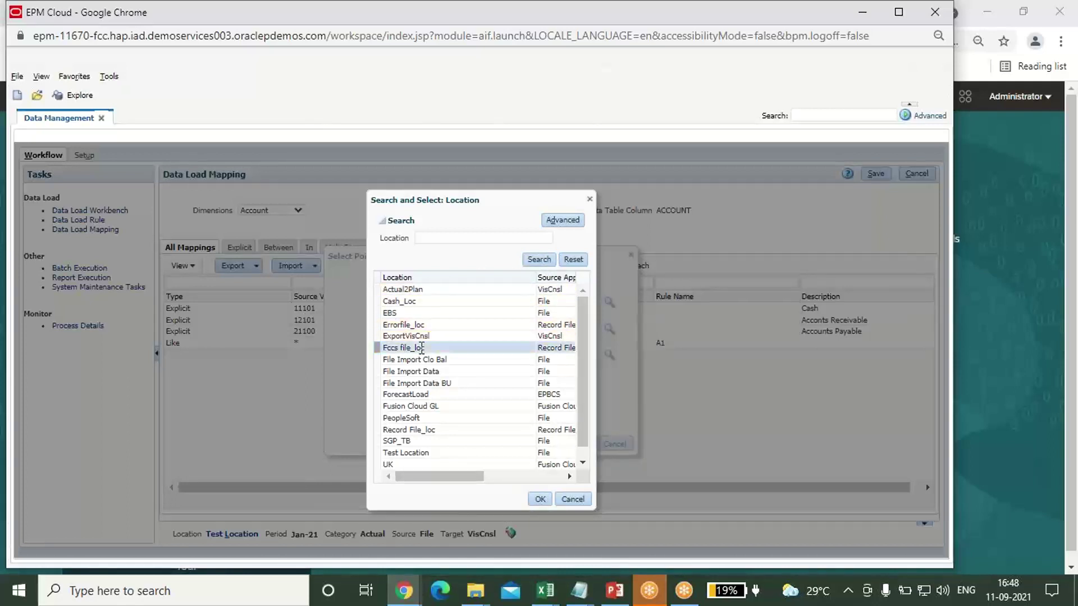
pyautogui.click(540, 499)
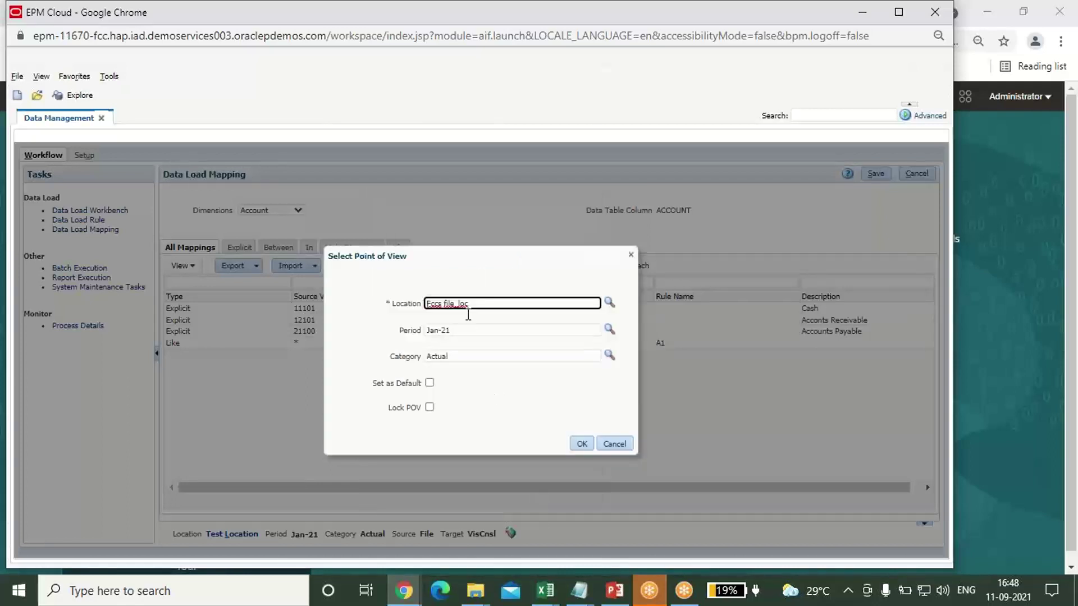
pyautogui.click(580, 445)
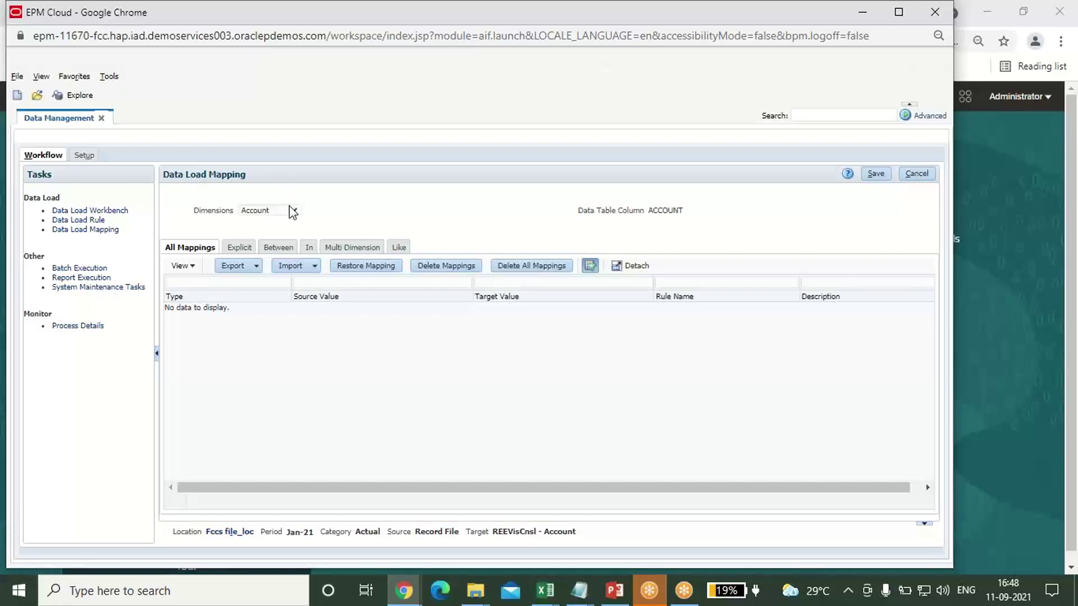
# Add and save a Like mapping for the Account dimension from source * to target * with rule name A1
pyautogui.click(402, 250)
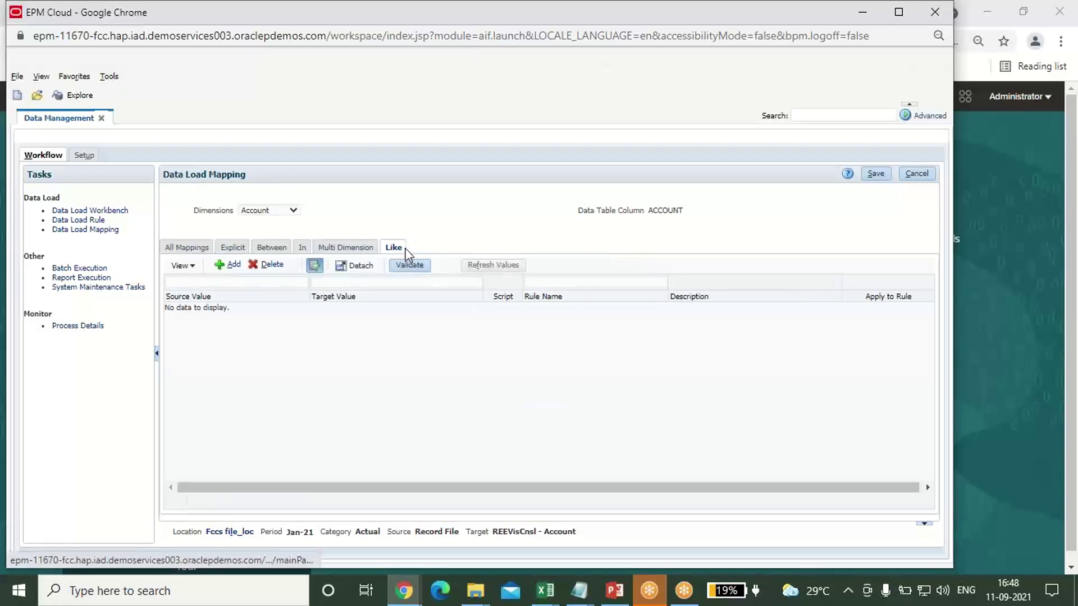
pyautogui.click(229, 264)
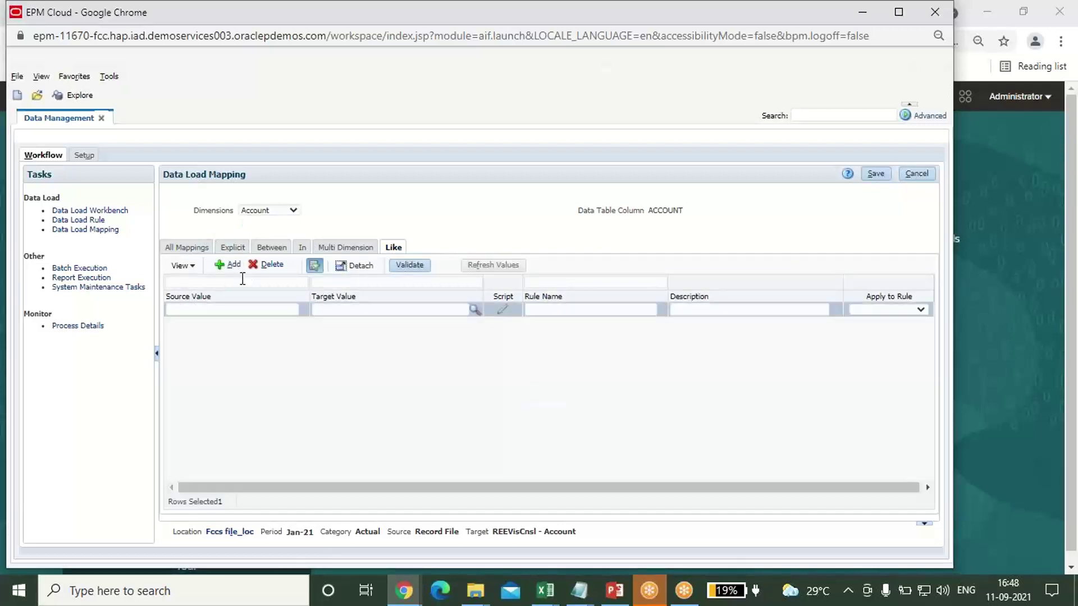
pyautogui.click(254, 310)
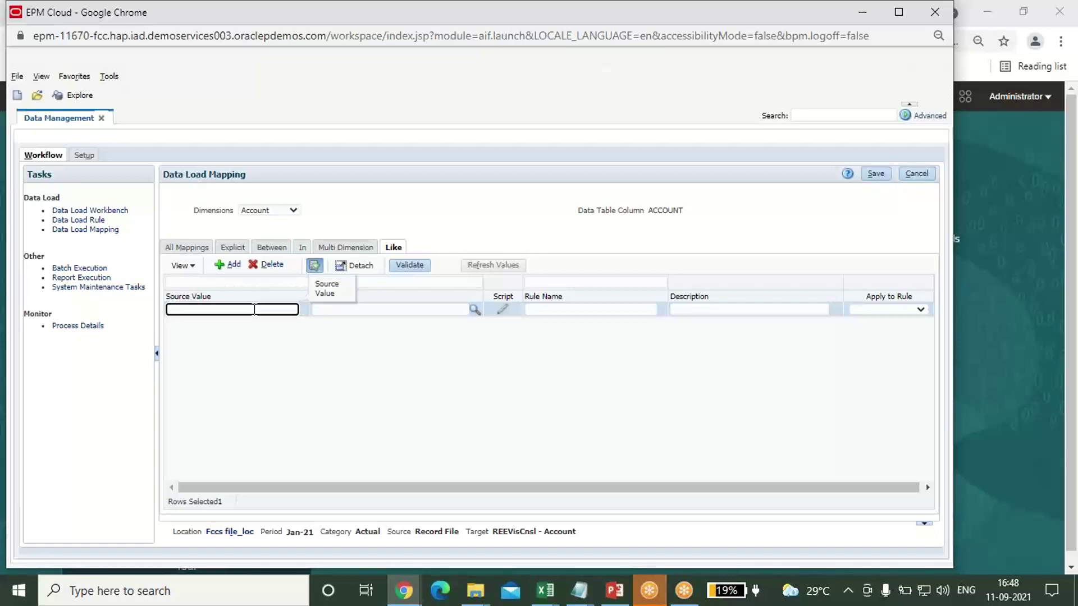
pyautogui.press('Tab')
pyautogui.write('*')
pyautogui.press('Tab')
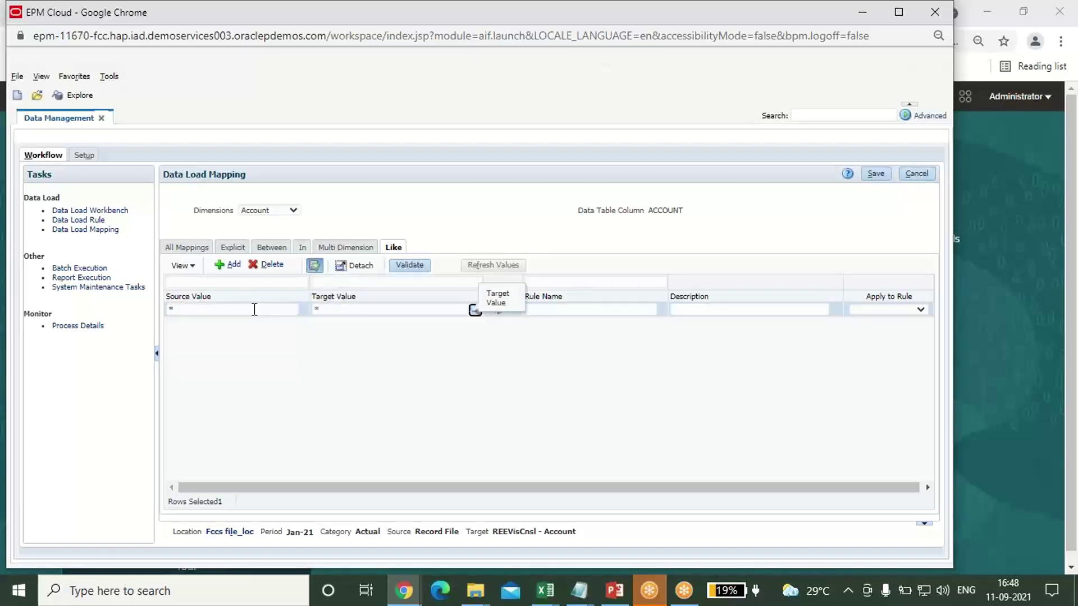
pyautogui.press('Tab')
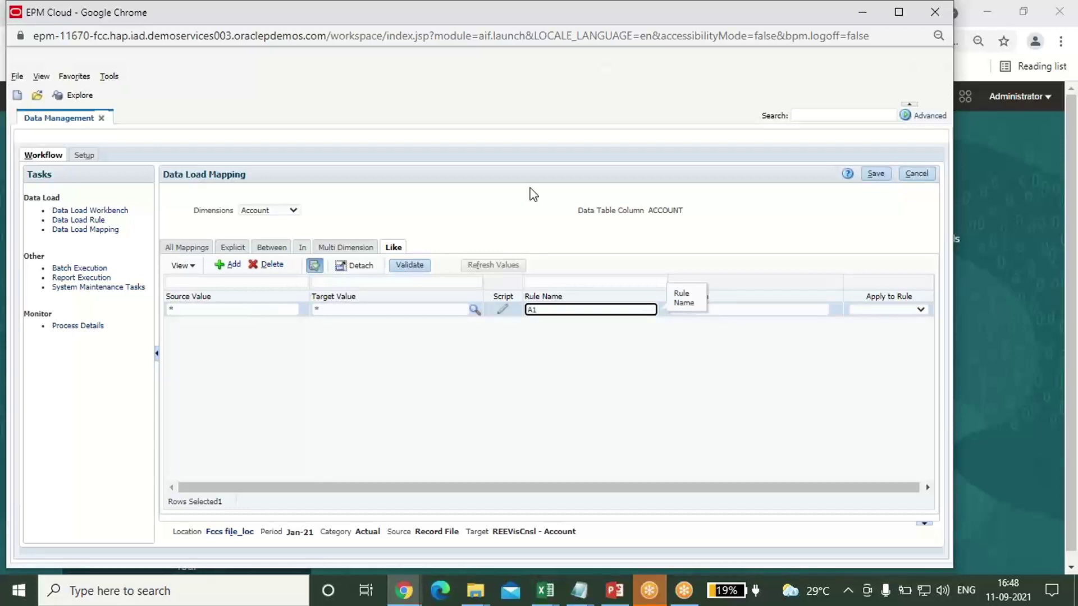
pyautogui.click(888, 170)
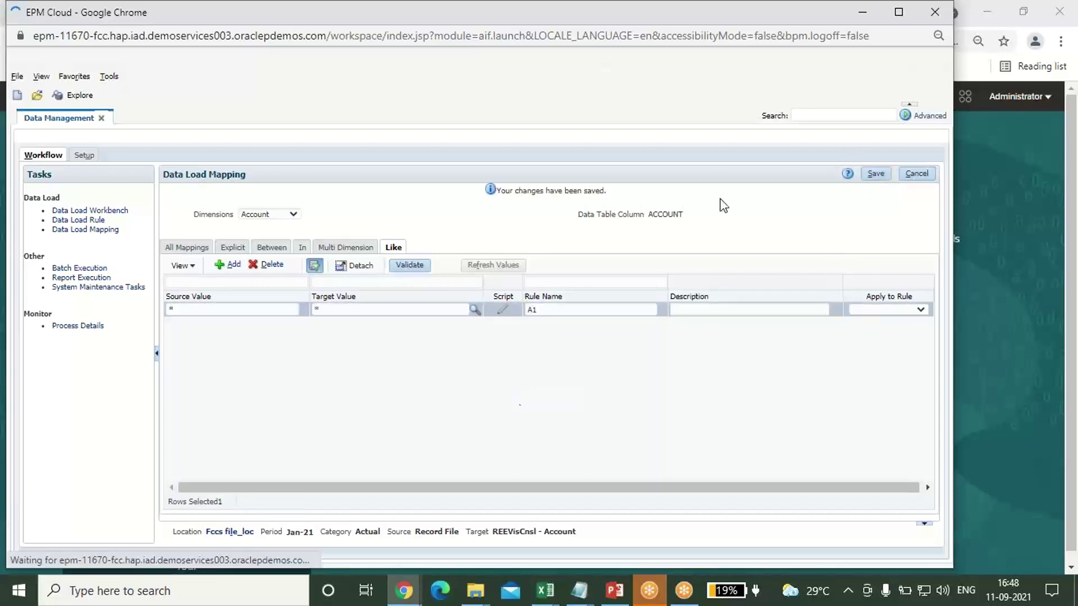
# Add and save a Like mapping for the Data Storage dimension from source * to target * with rule name D1
pyautogui.click(291, 215)
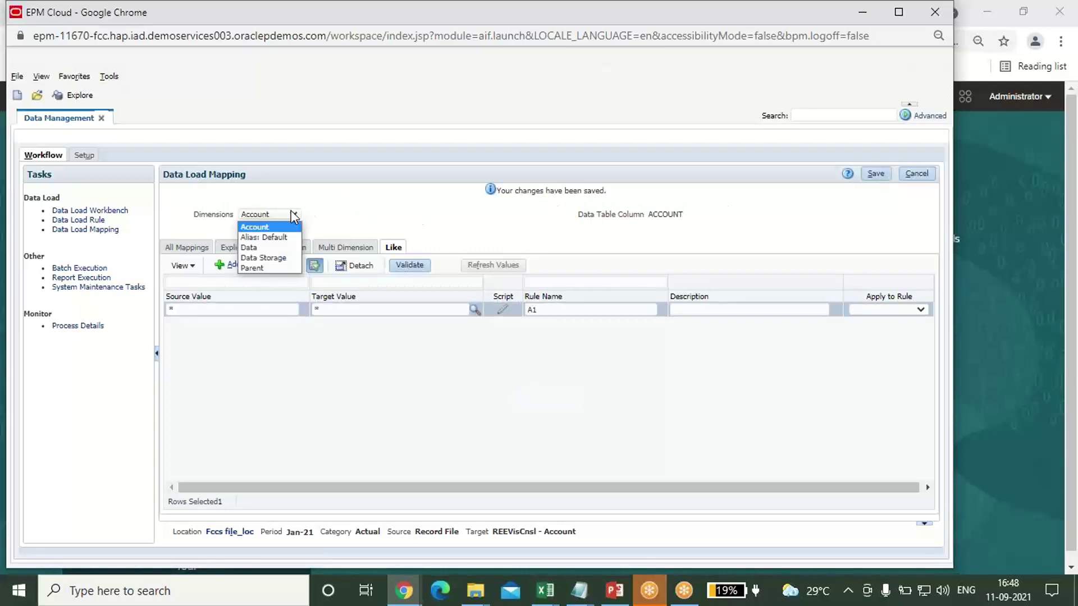
pyautogui.click(263, 258)
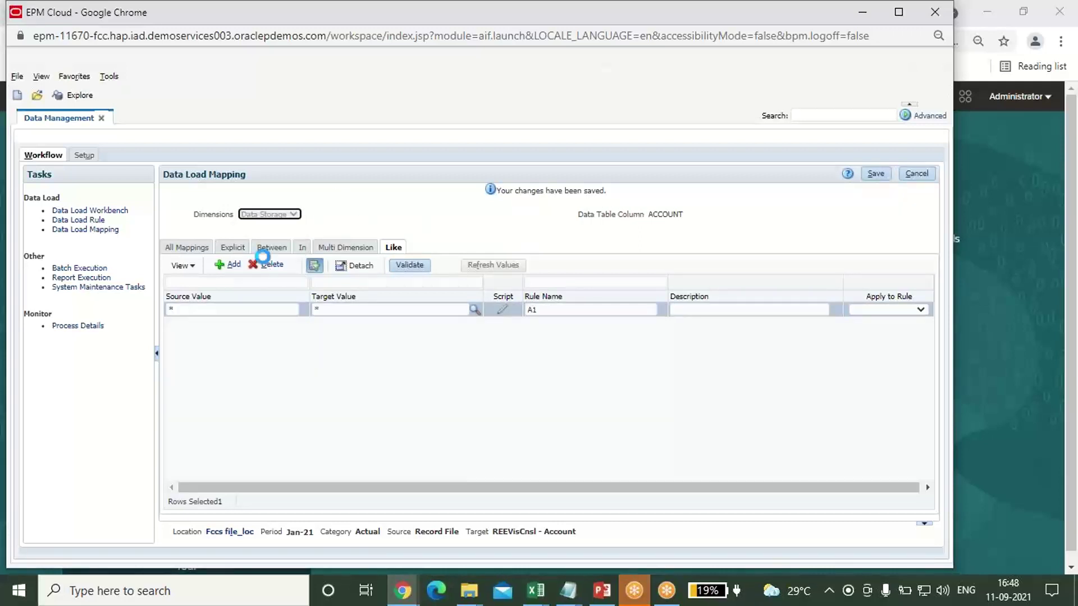
pyautogui.click(232, 265)
pyautogui.write('*')
pyautogui.press('Tab')
pyautogui.write('*')
pyautogui.press('Tab')
pyautogui.write('D')
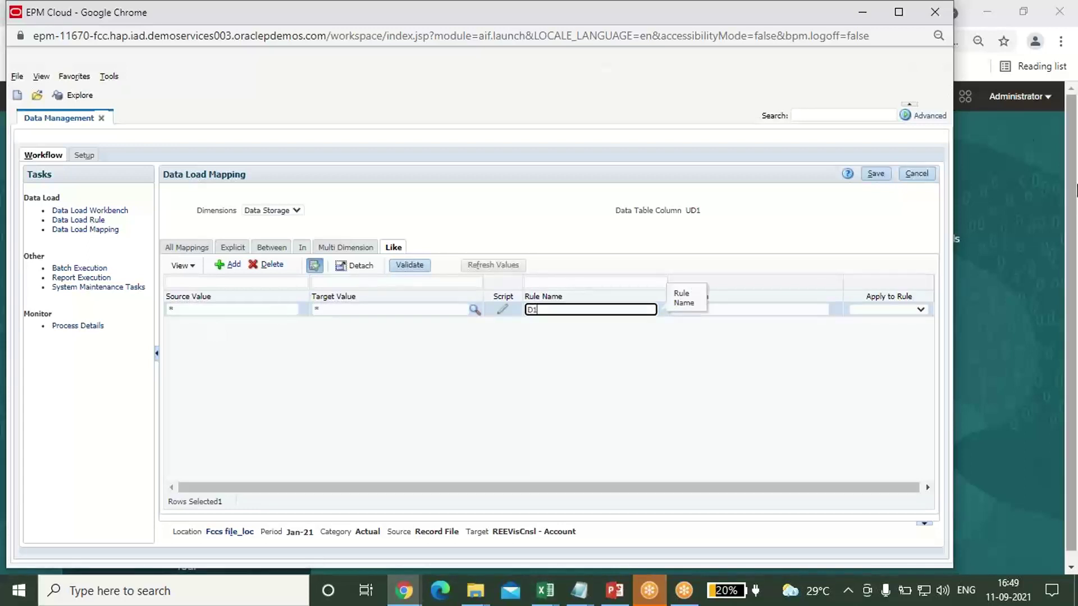
pyautogui.click(874, 177)
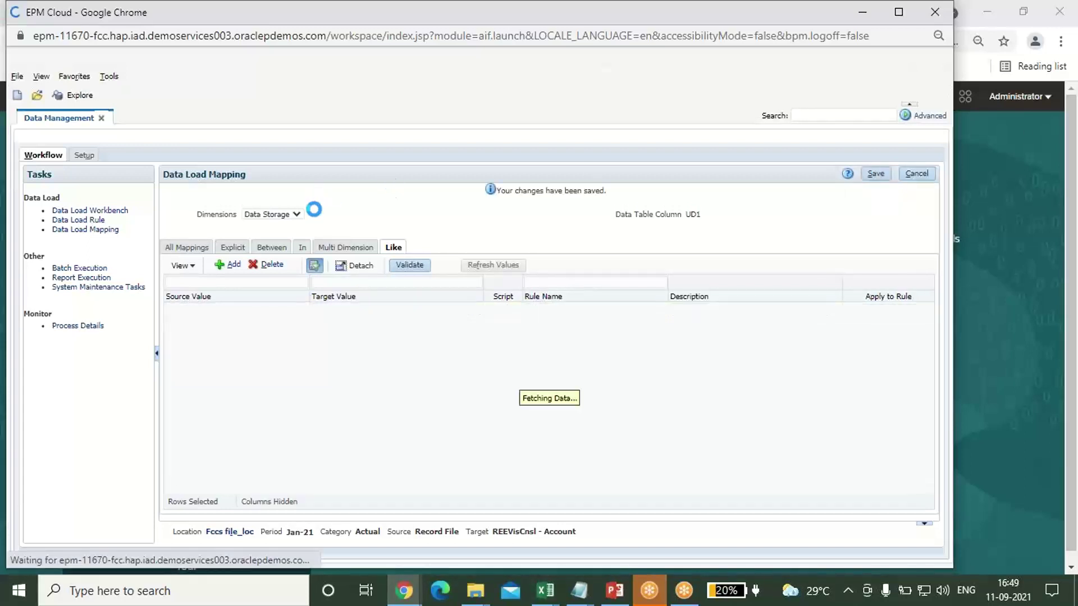
# Add and save a Like mapping for the Parent dimension from source * to target * with rule name P1
pyautogui.click(296, 214)
pyautogui.click(263, 268)
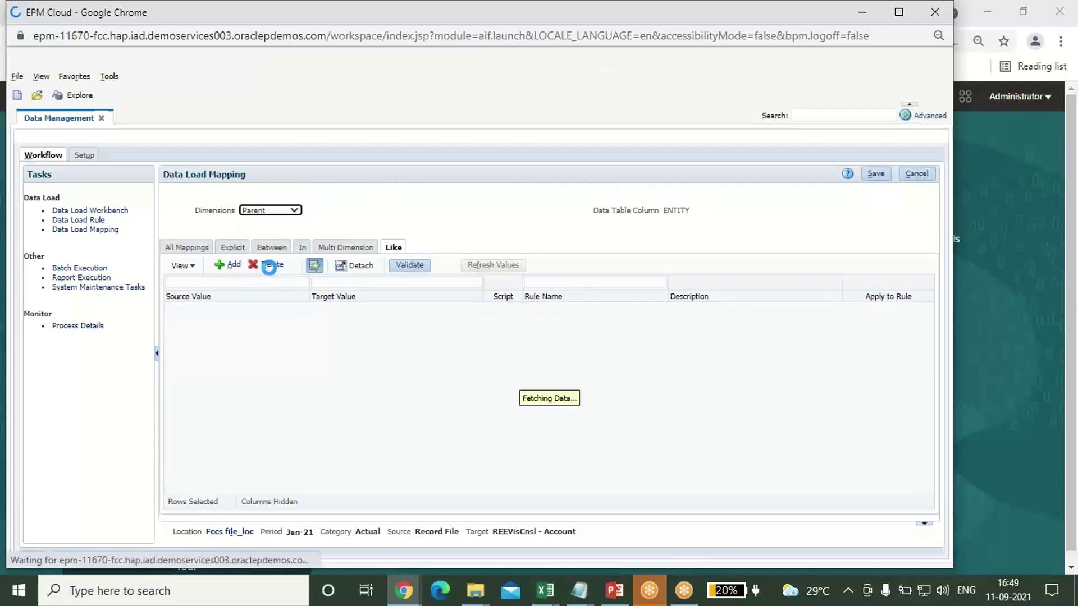
pyautogui.click(235, 266)
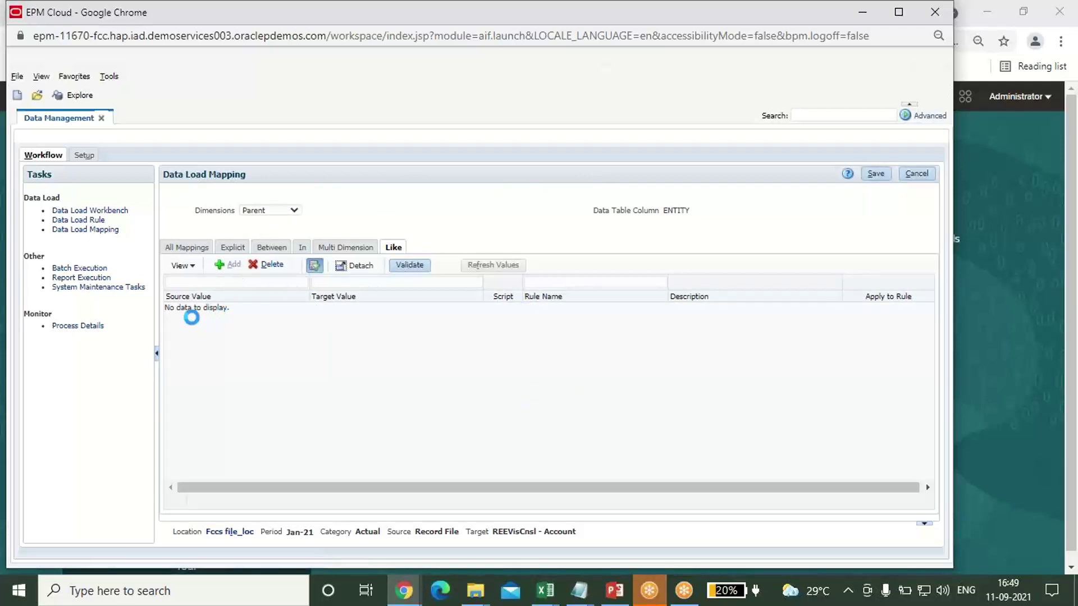
pyautogui.click(209, 310)
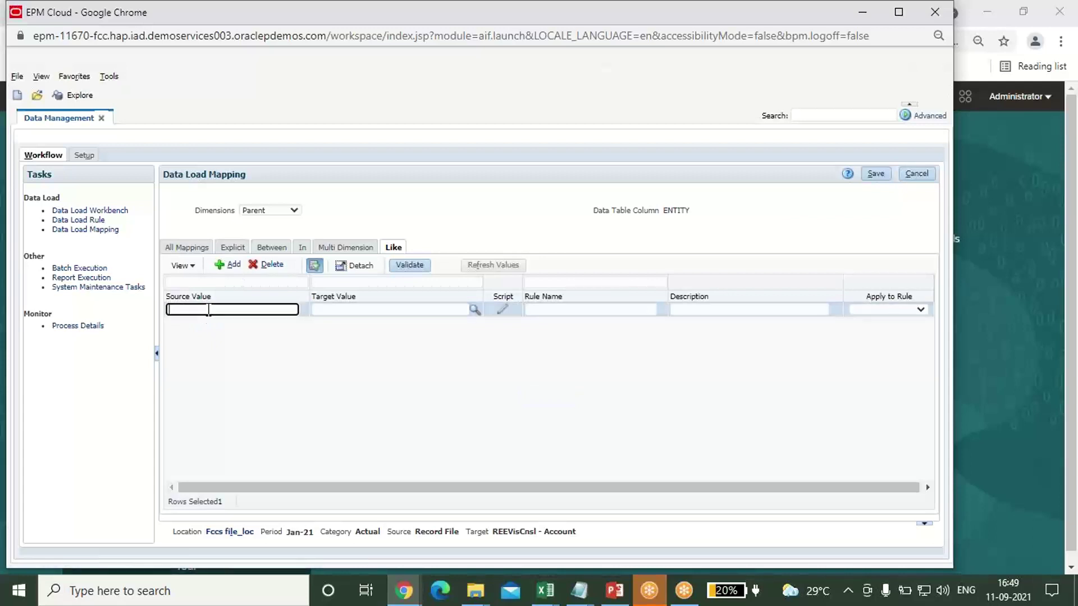
pyautogui.write('*')
pyautogui.press('Tab')
pyautogui.write('*')
pyautogui.press('Tab')
pyautogui.press('Tab')
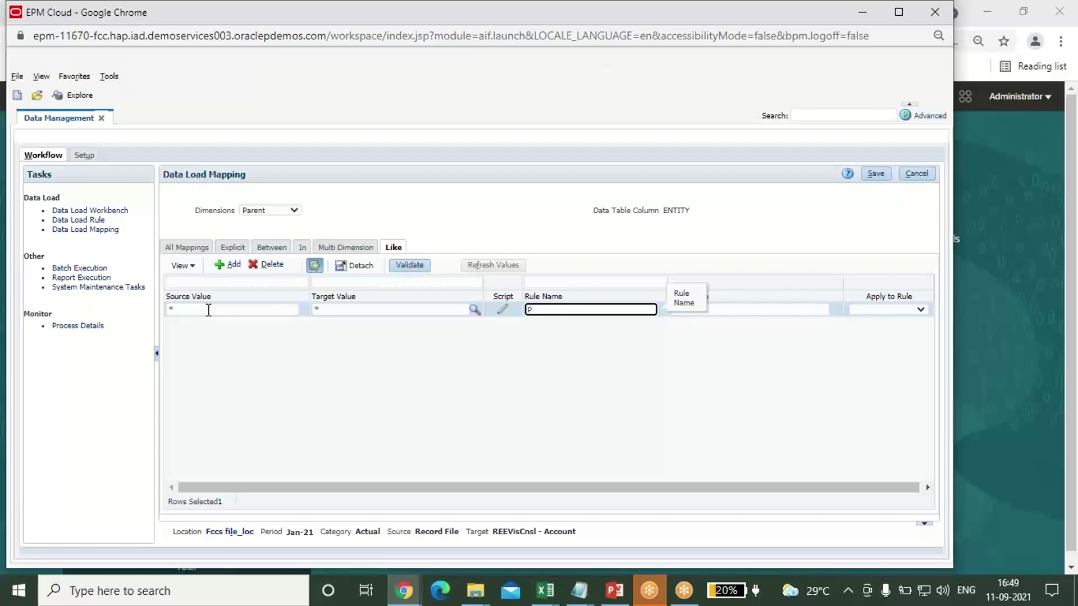
pyautogui.click(875, 174)
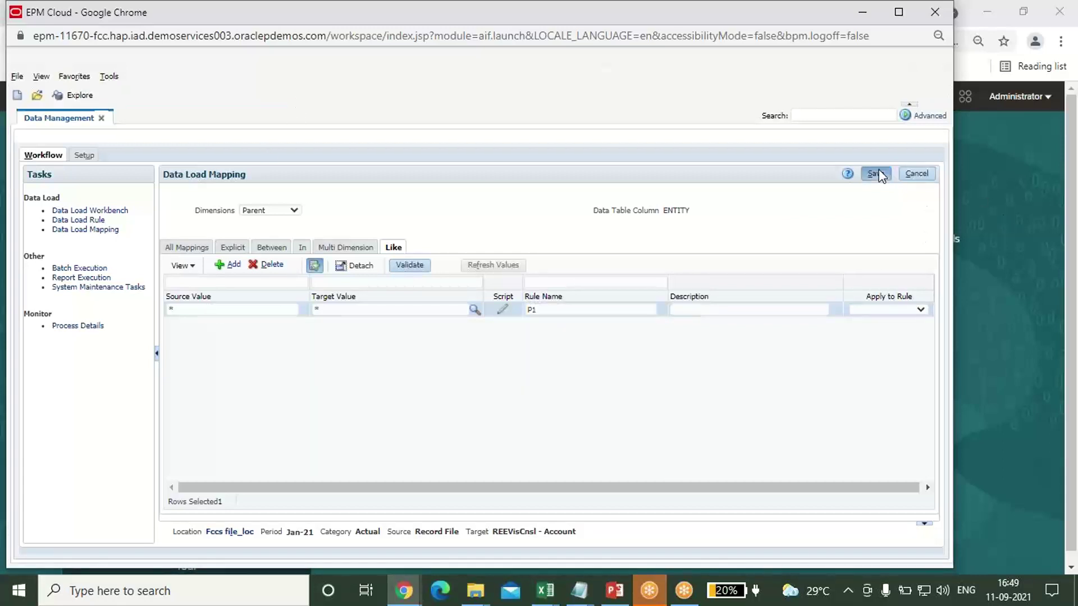
# Add and save an Alias: Default Like mapping from * to #SQL with rule name A1 and script '"'||ICP||'"'
pyautogui.click(295, 216)
pyautogui.click(277, 238)
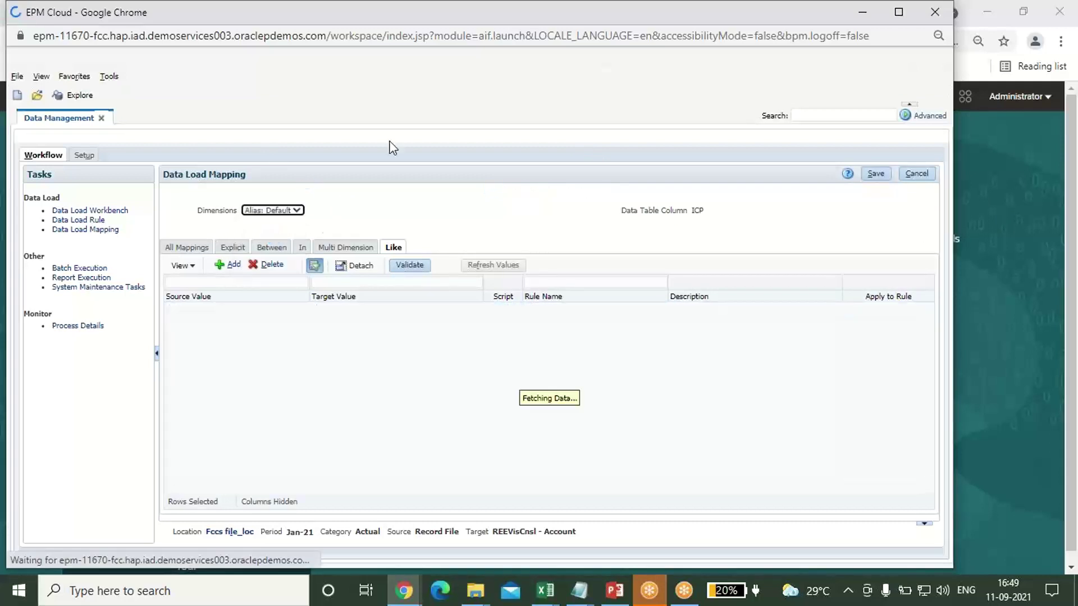
pyautogui.click(226, 265)
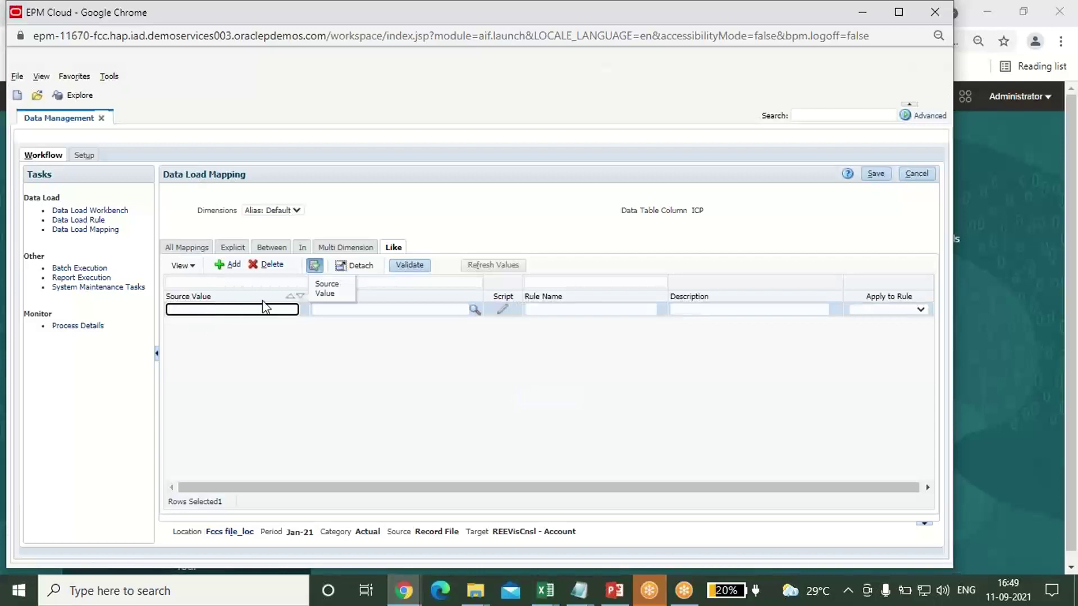
pyautogui.write('*')
pyautogui.press('Tab')
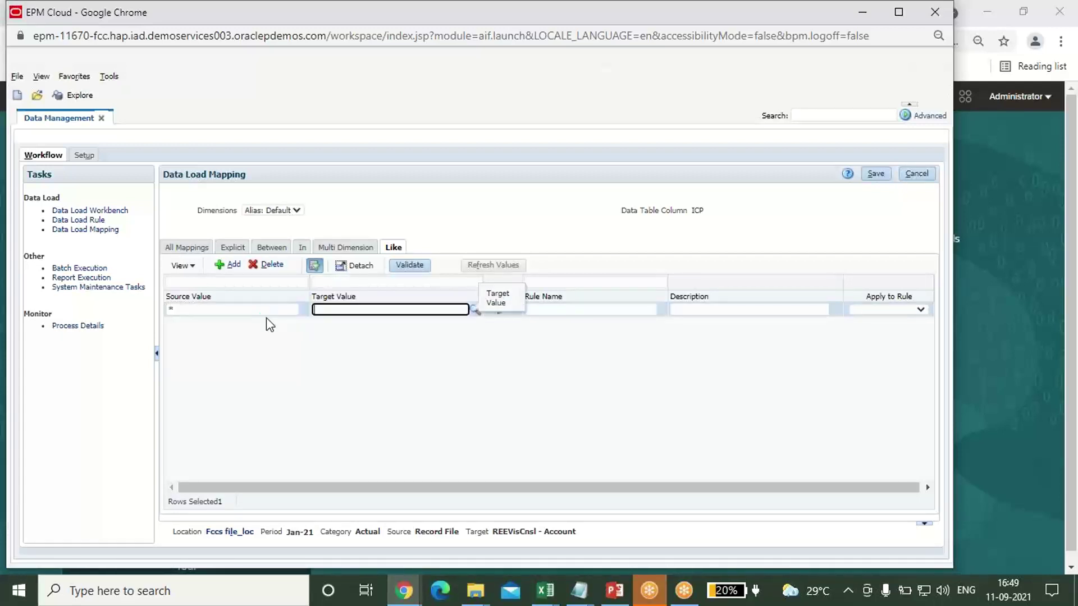
pyautogui.write('#SC')
pyautogui.write('L')
pyautogui.click(545, 308)
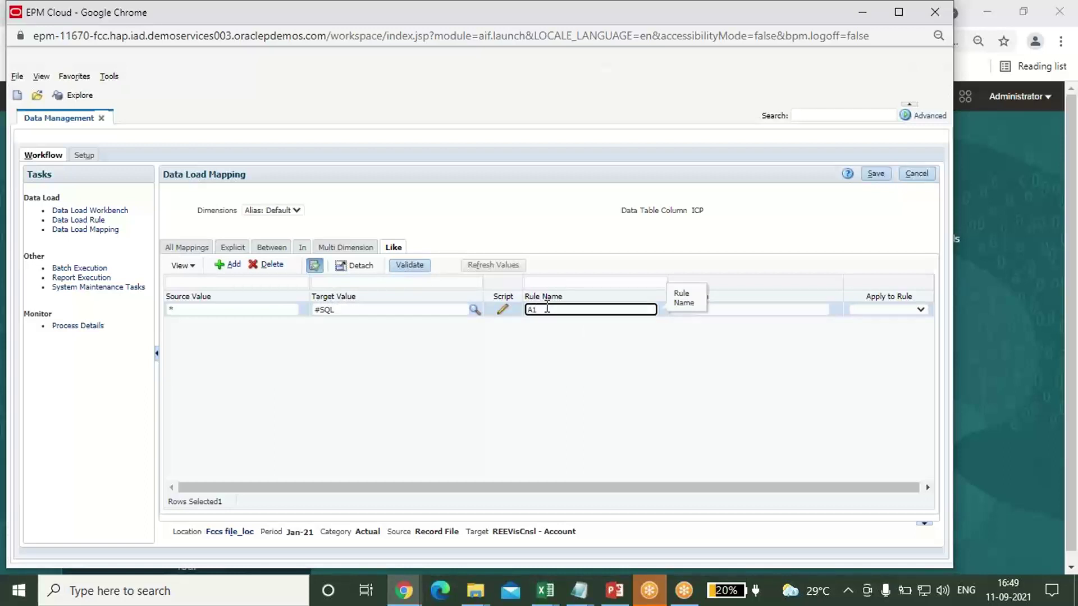
pyautogui.click(502, 310)
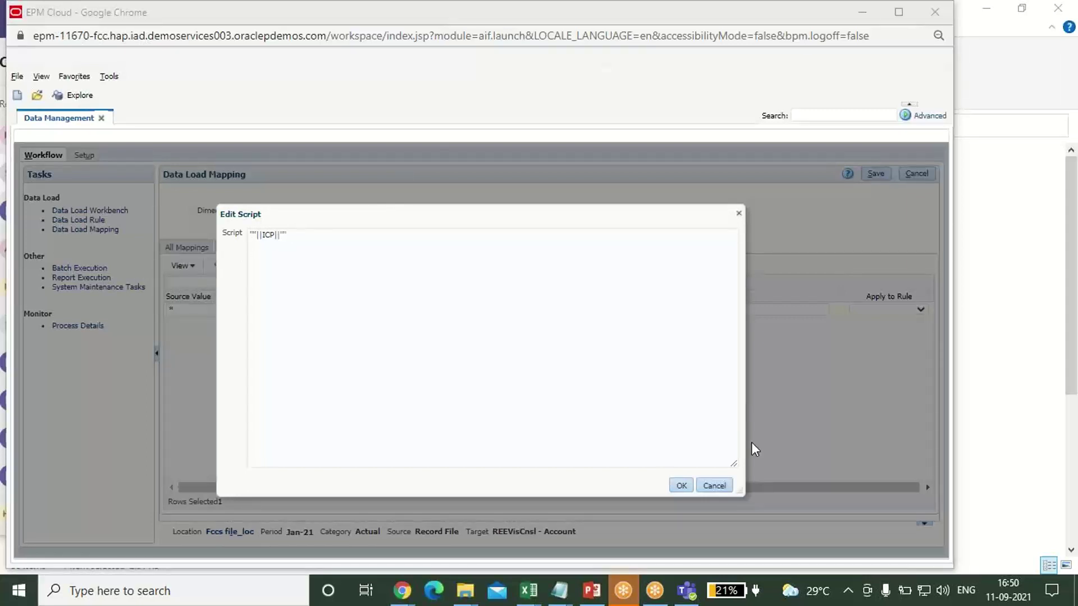
pyautogui.click(681, 485)
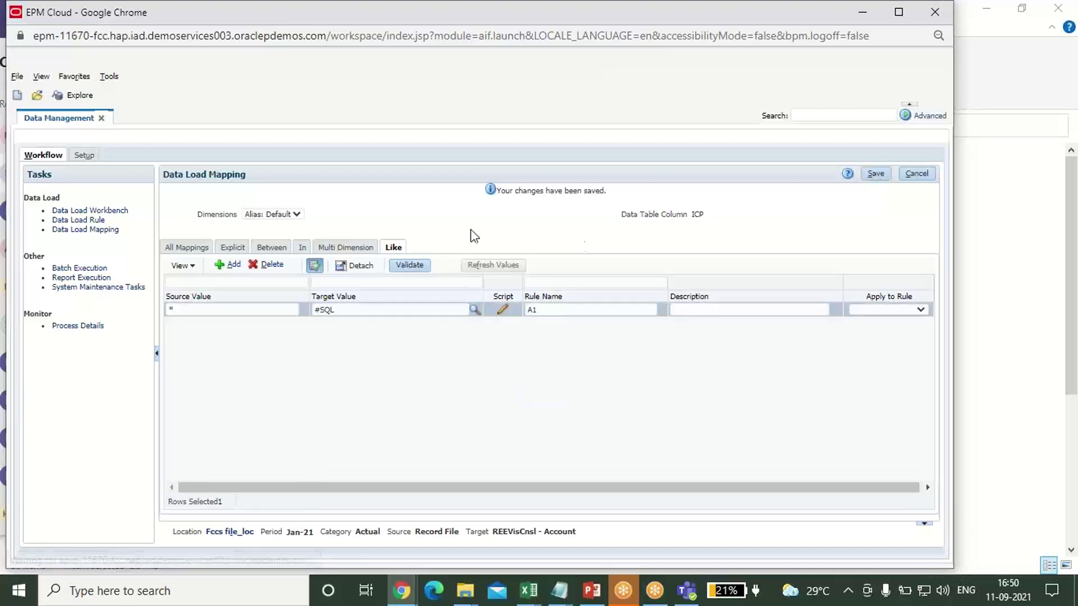
# Review the Like mappings of the Account, Alias: Default, Data Storage and Parent dimensions, then save the data load mapping
pyautogui.click(297, 215)
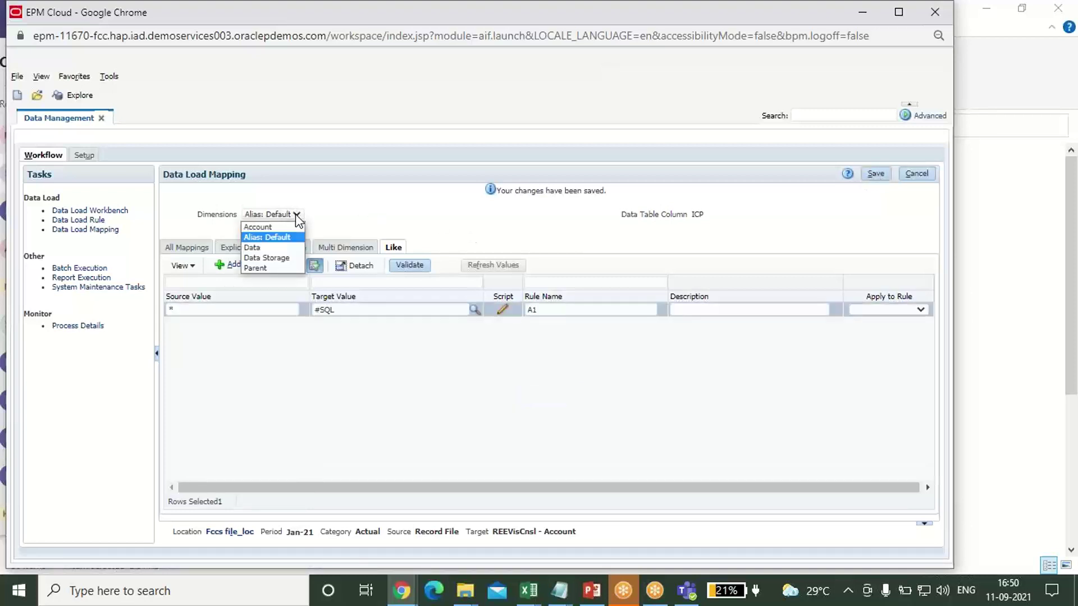
pyautogui.click(288, 227)
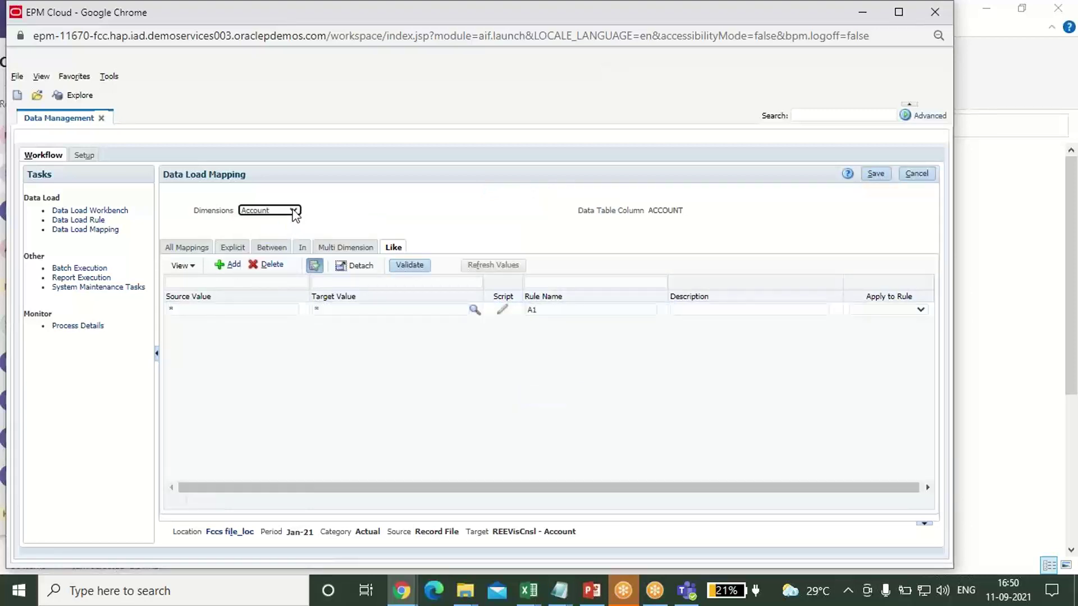
pyautogui.click(295, 212)
pyautogui.click(289, 232)
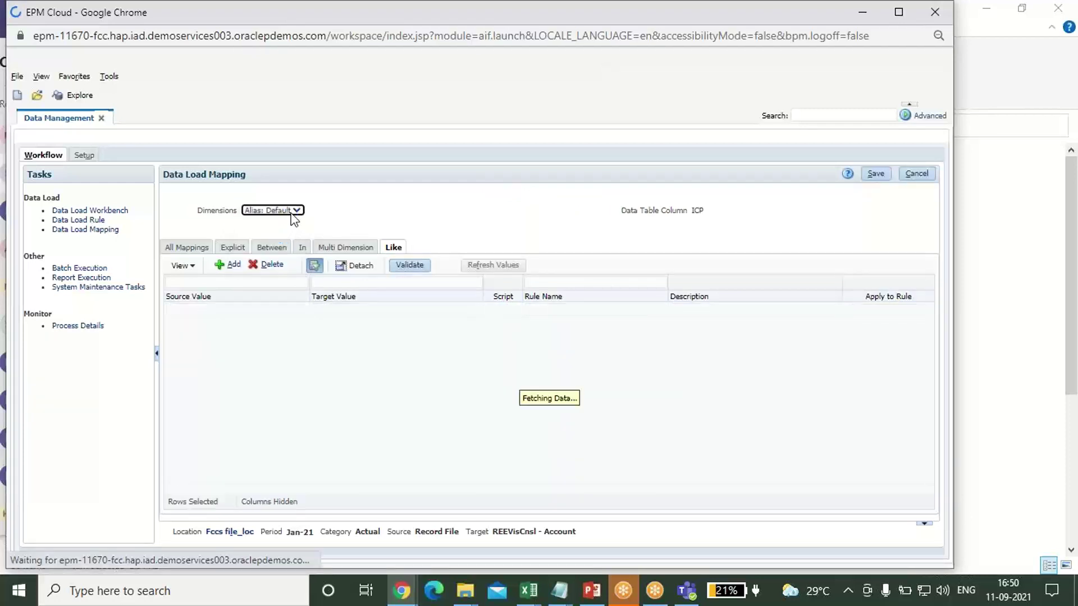
pyautogui.click(295, 212)
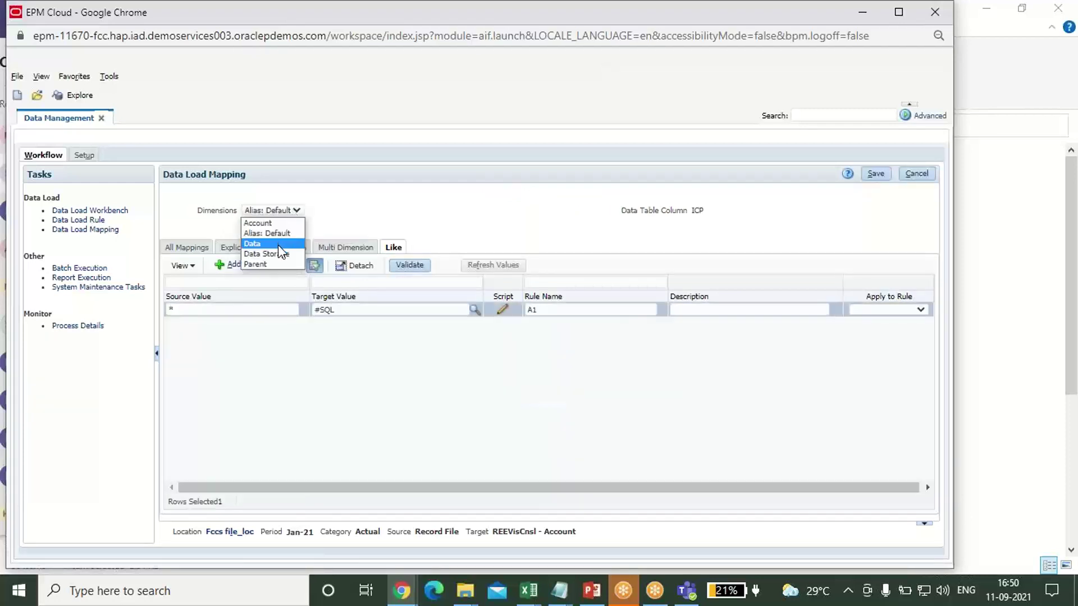
pyautogui.click(279, 254)
pyautogui.click(296, 211)
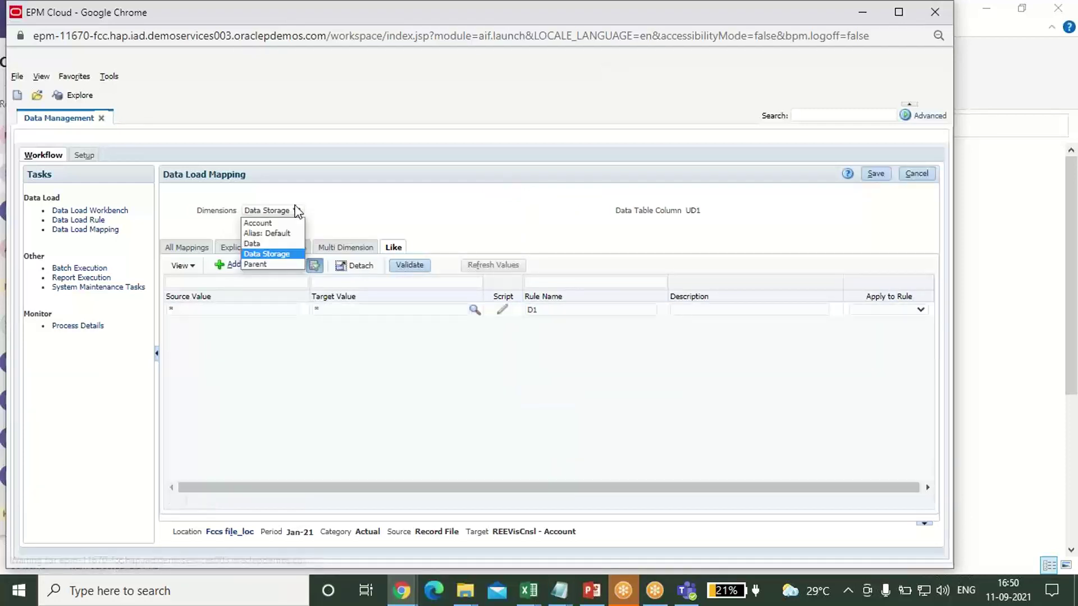
pyautogui.click(278, 264)
pyautogui.click(884, 178)
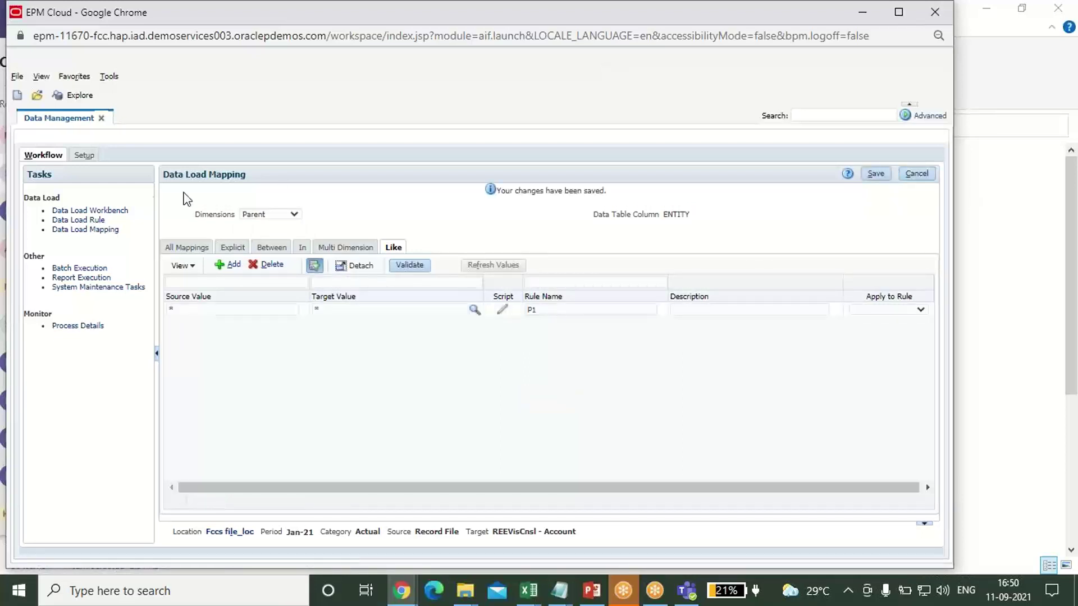
# Add a data load rule named Fccs file_DLR that uses the import format Fccs file_imf
pyautogui.click(77, 220)
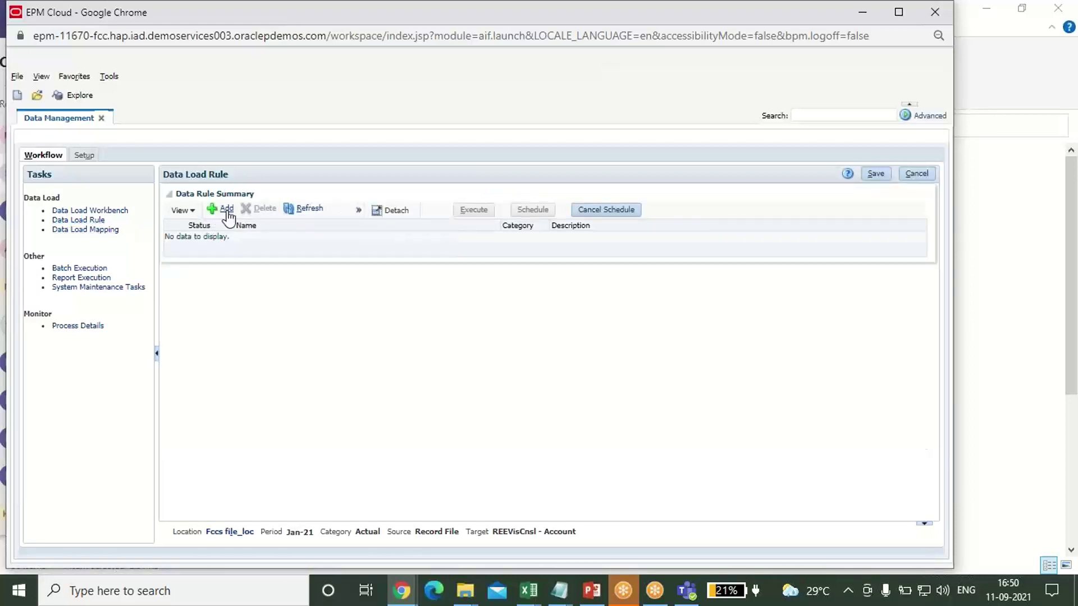
pyautogui.click(227, 211)
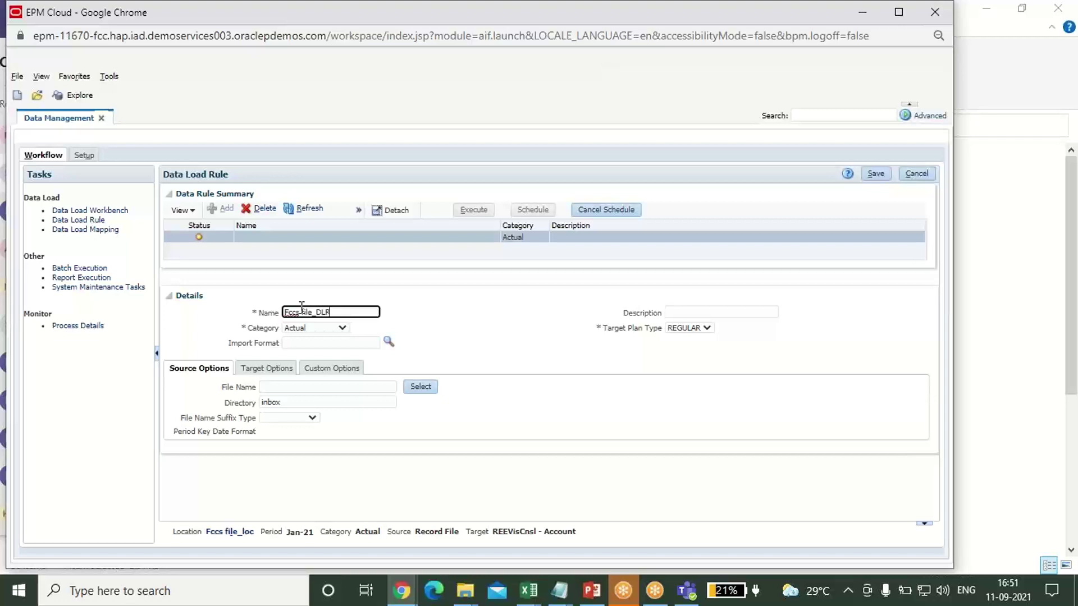
pyautogui.click(388, 342)
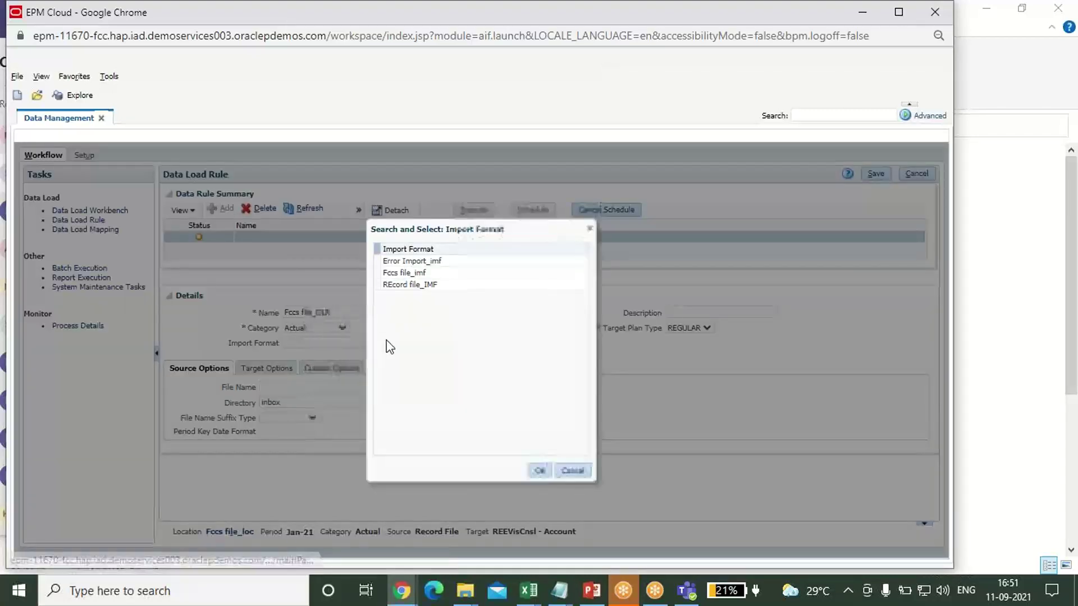
pyautogui.click(404, 272)
pyautogui.click(539, 471)
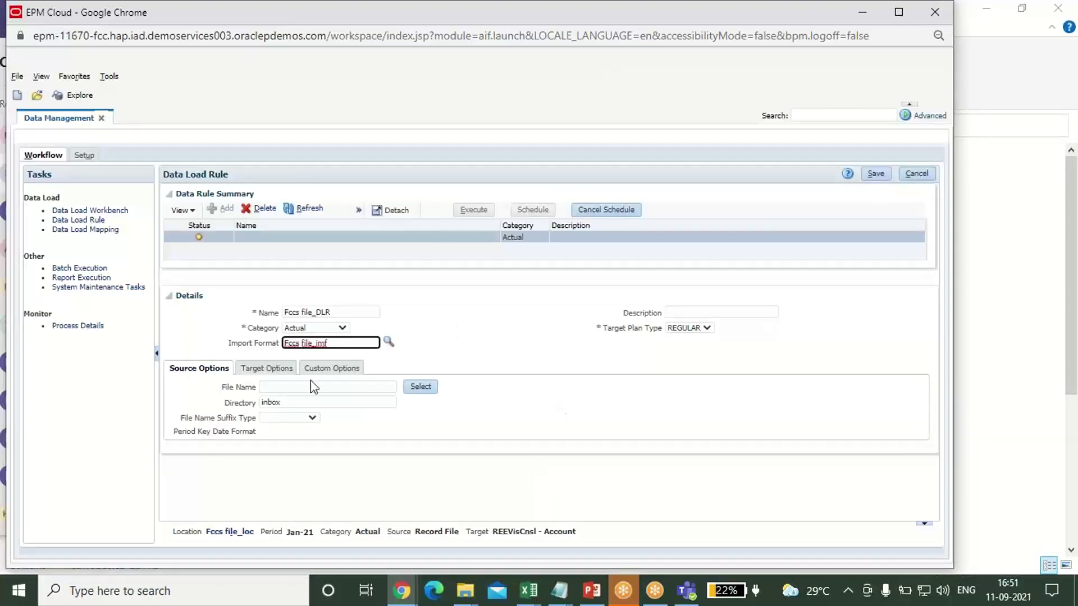
# Delete the existing DM file.csv from the rule's source file list
pyautogui.click(422, 384)
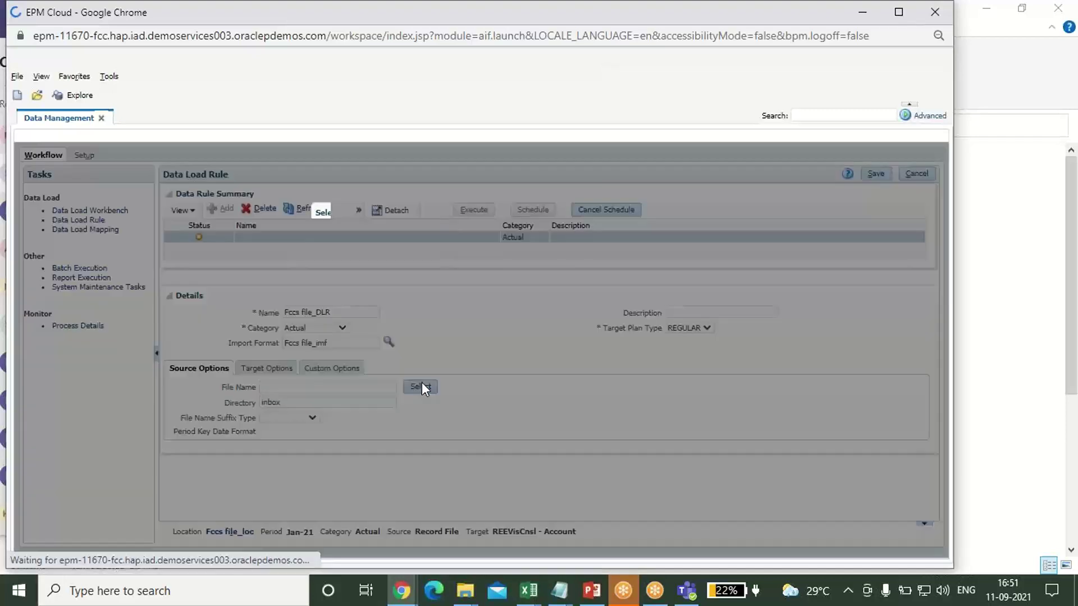
pyautogui.click(490, 289)
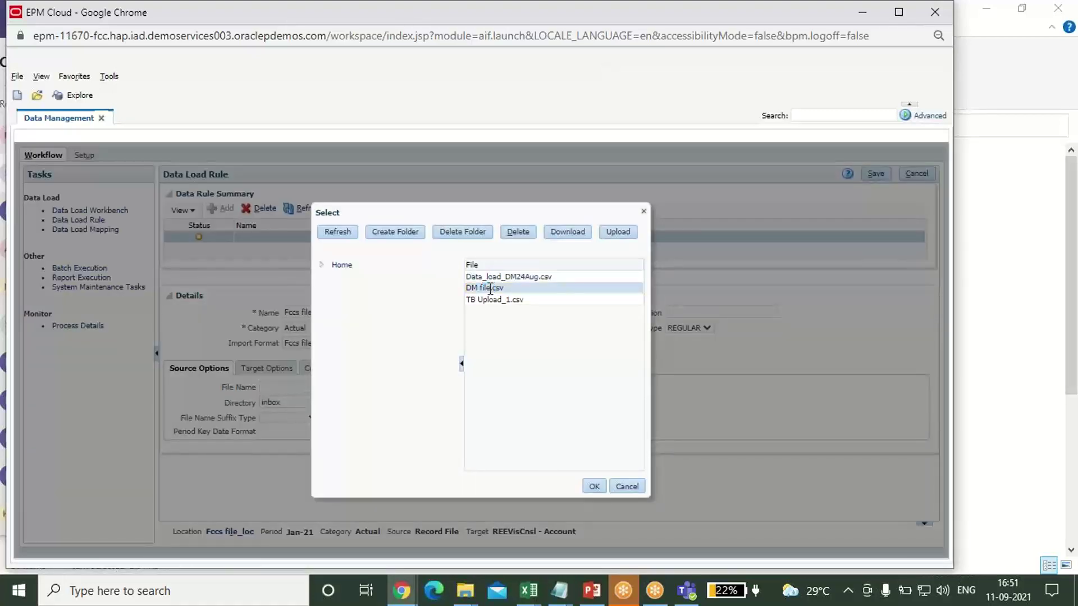
pyautogui.click(526, 236)
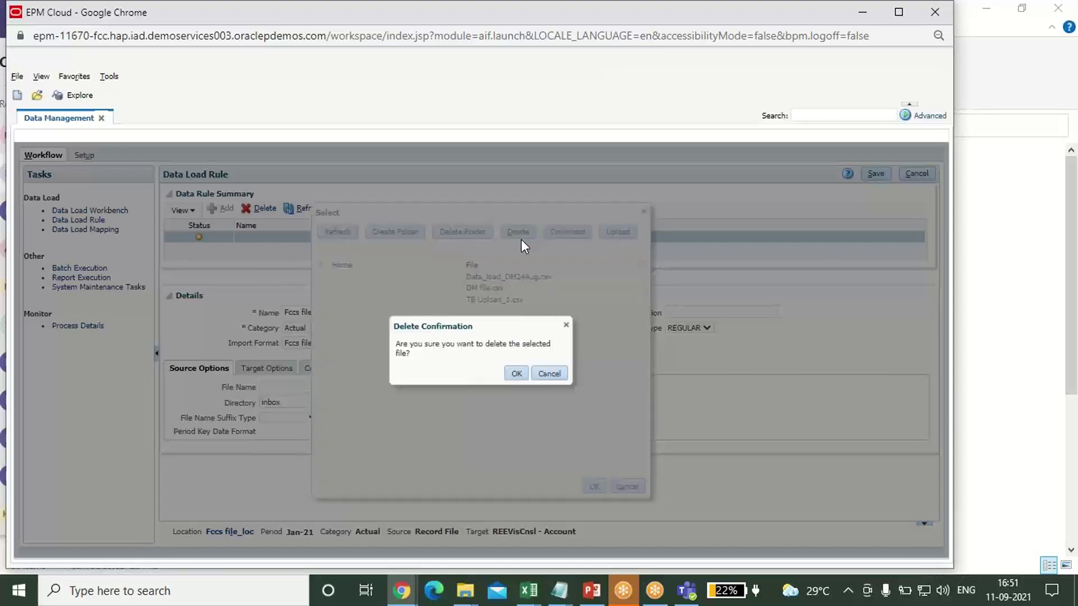
pyautogui.click(512, 372)
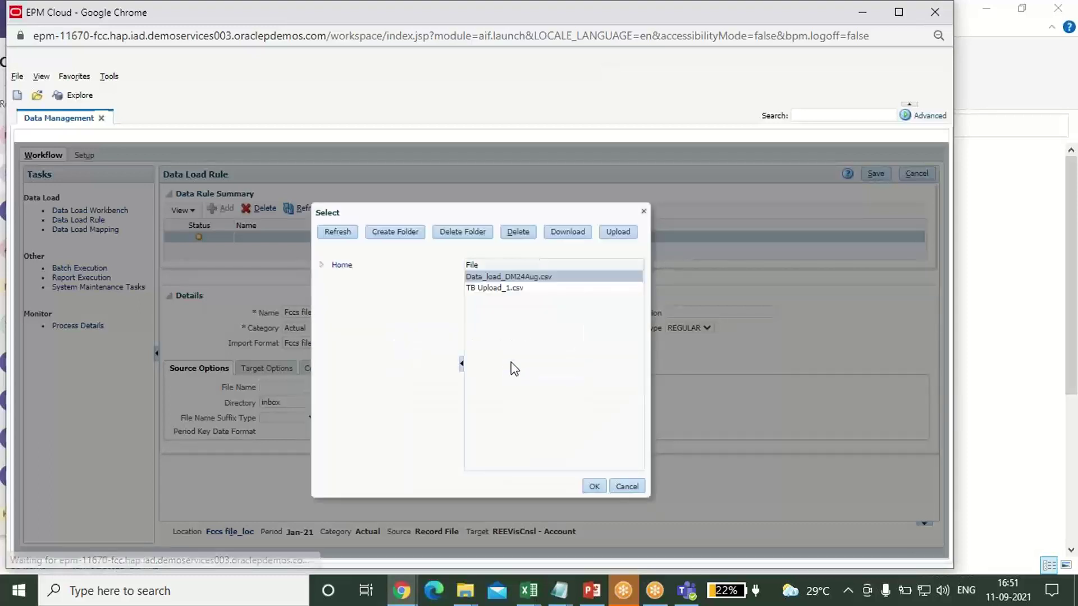
# Upload DM file.csv from the local Task list folder to the source file list
pyautogui.click(618, 232)
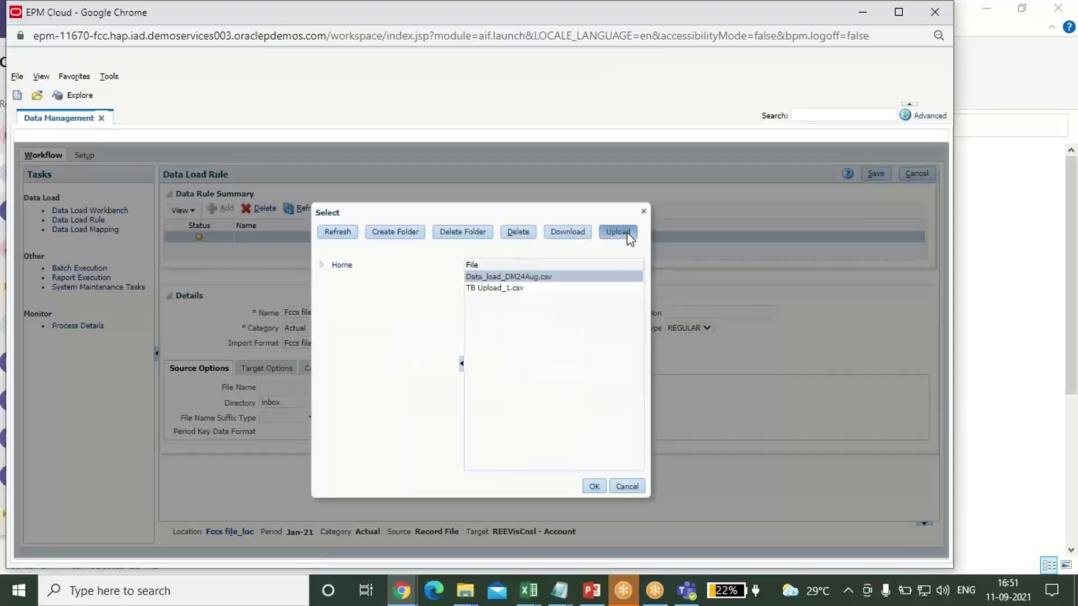
pyautogui.click(435, 349)
pyautogui.scroll(-1, 267, 270)
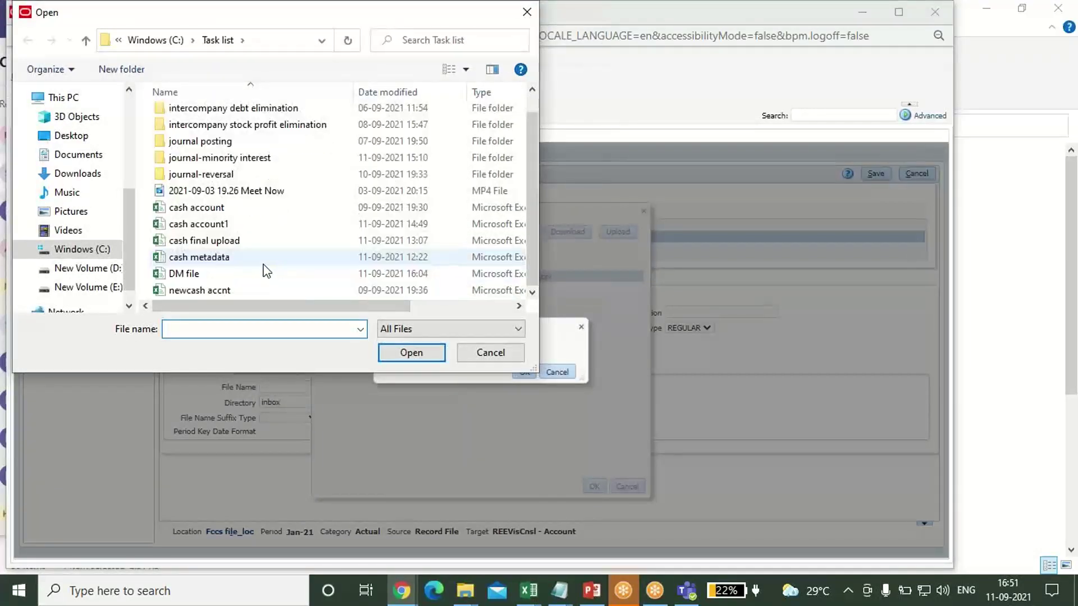
pyautogui.click(184, 274)
pyautogui.click(425, 353)
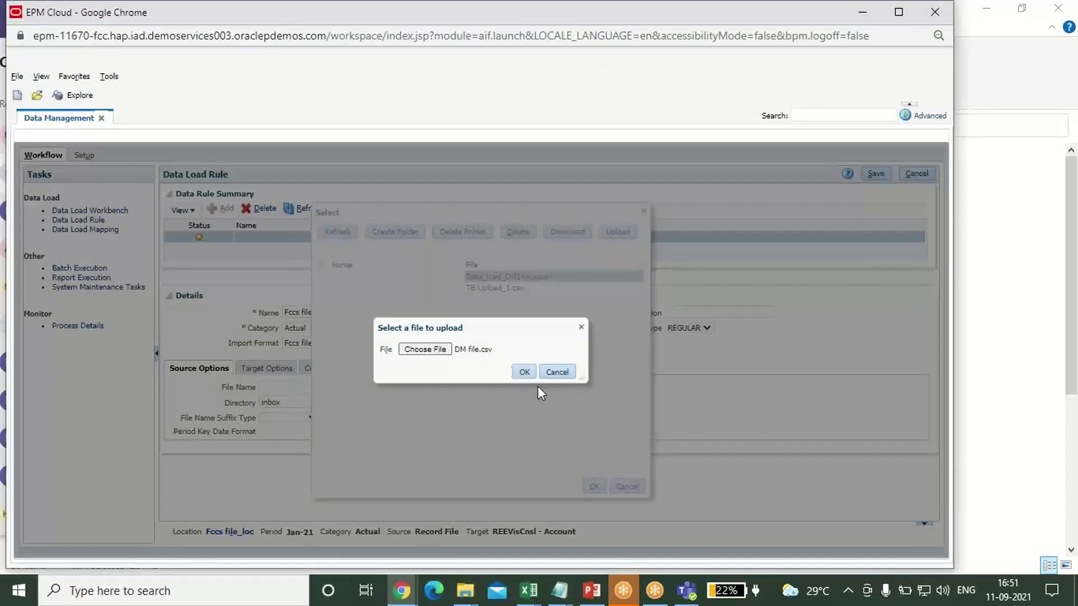
pyautogui.click(521, 373)
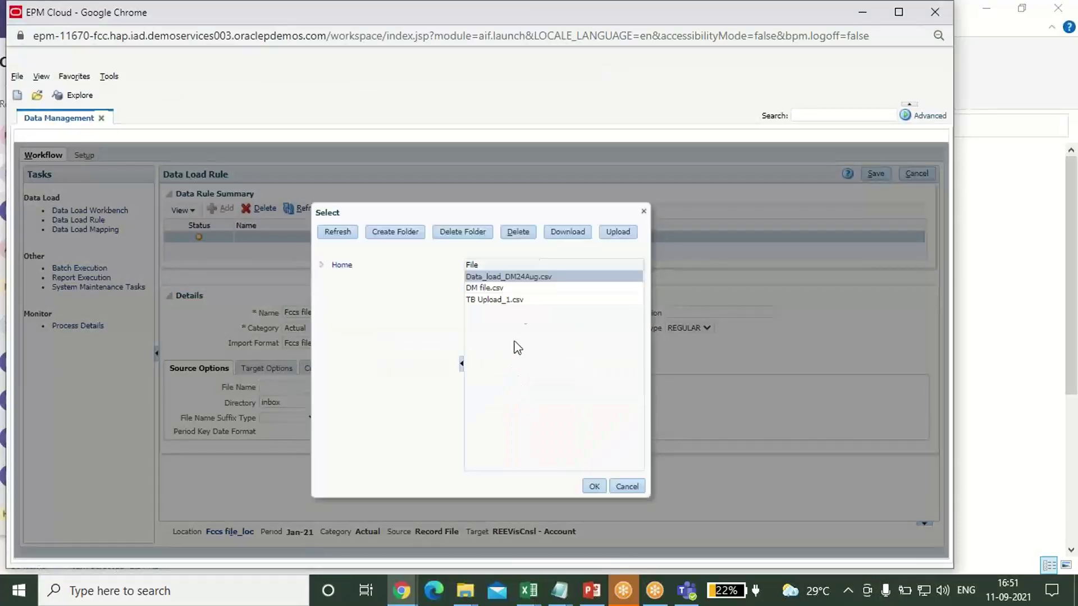
# Assign the uploaded DM file.csv as the rule's source file and save the data load rule
pyautogui.click(521, 288)
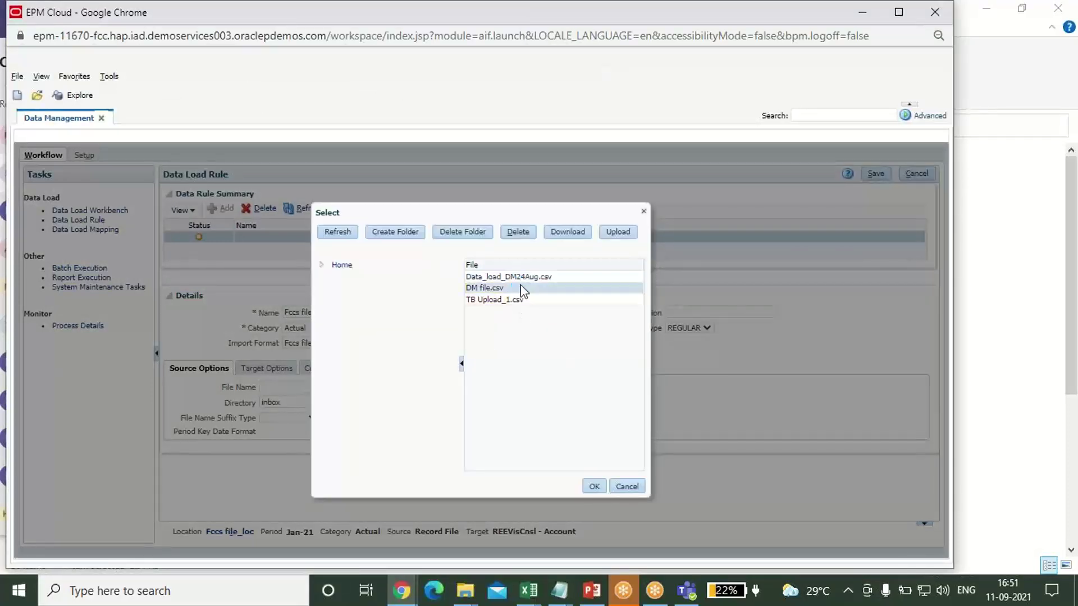
pyautogui.click(592, 487)
pyautogui.click(876, 174)
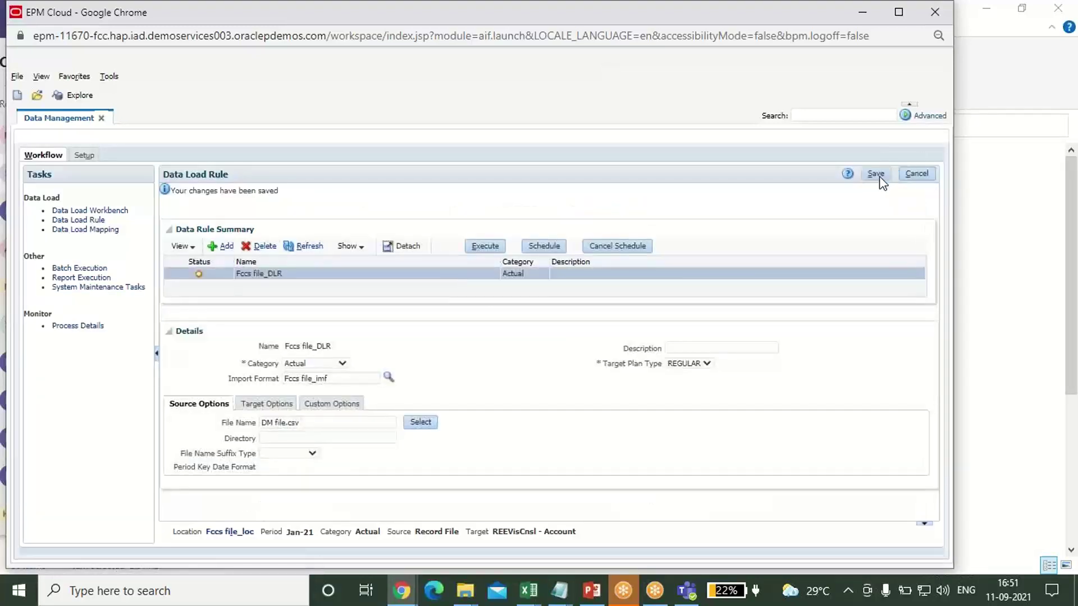
# Execute the Fccs file_DLR rule with Import from Source for Jan-21 and refresh the rule's status
pyautogui.click(474, 242)
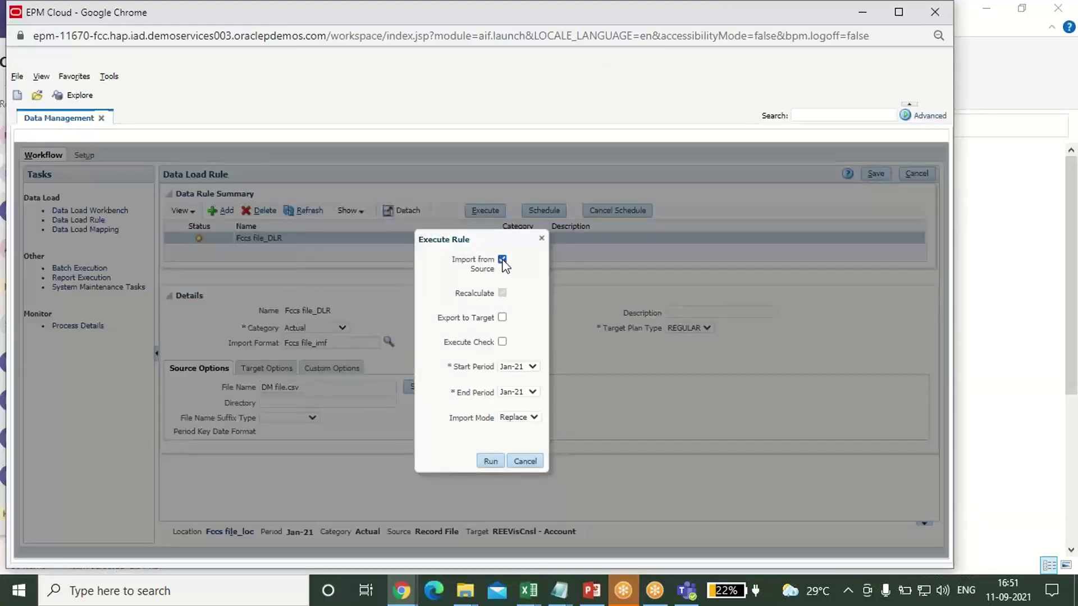
pyautogui.click(490, 462)
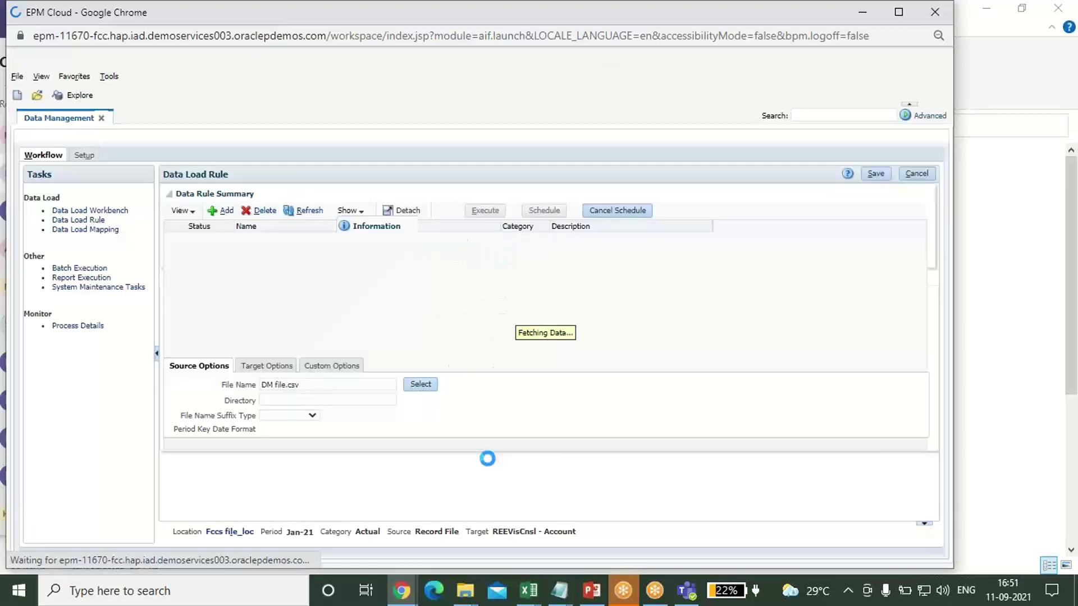
pyautogui.click(600, 267)
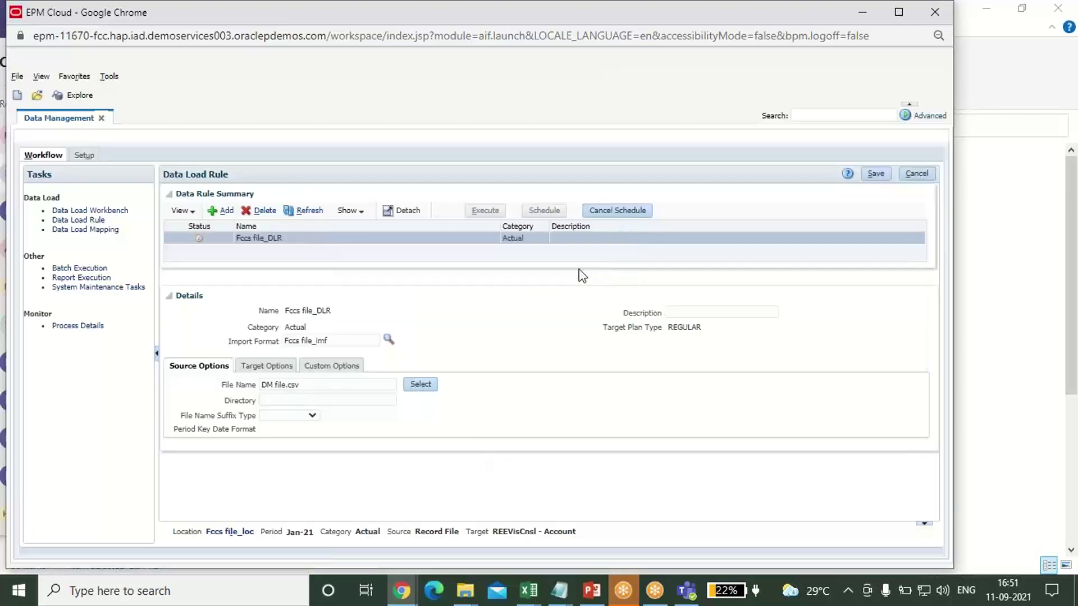
pyautogui.click(306, 213)
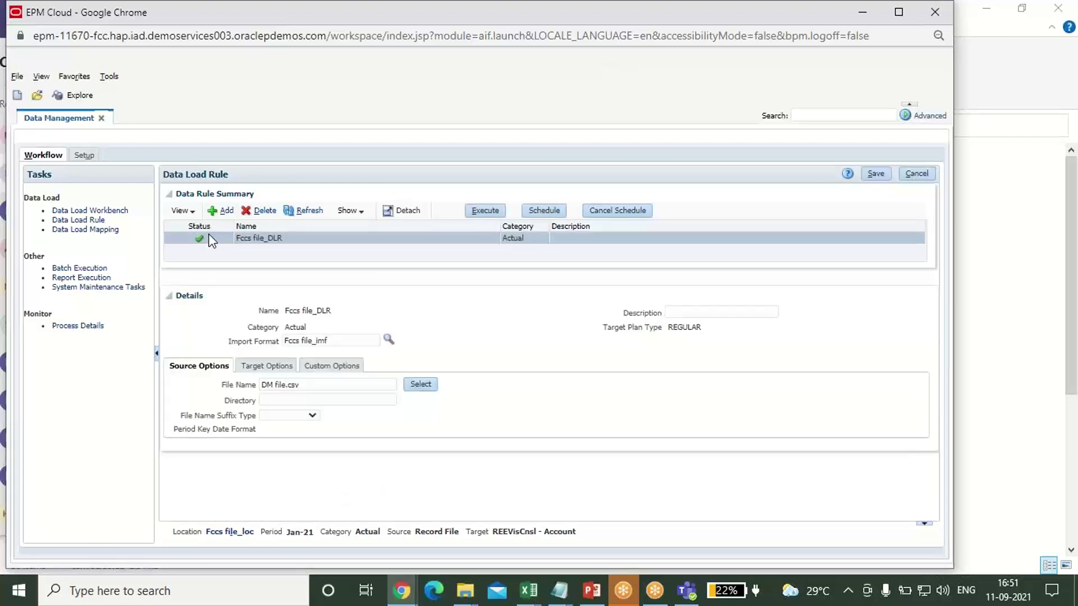
# Export the imported account records to the target from the Data Load Workbench in Online execution mode
pyautogui.click(105, 210)
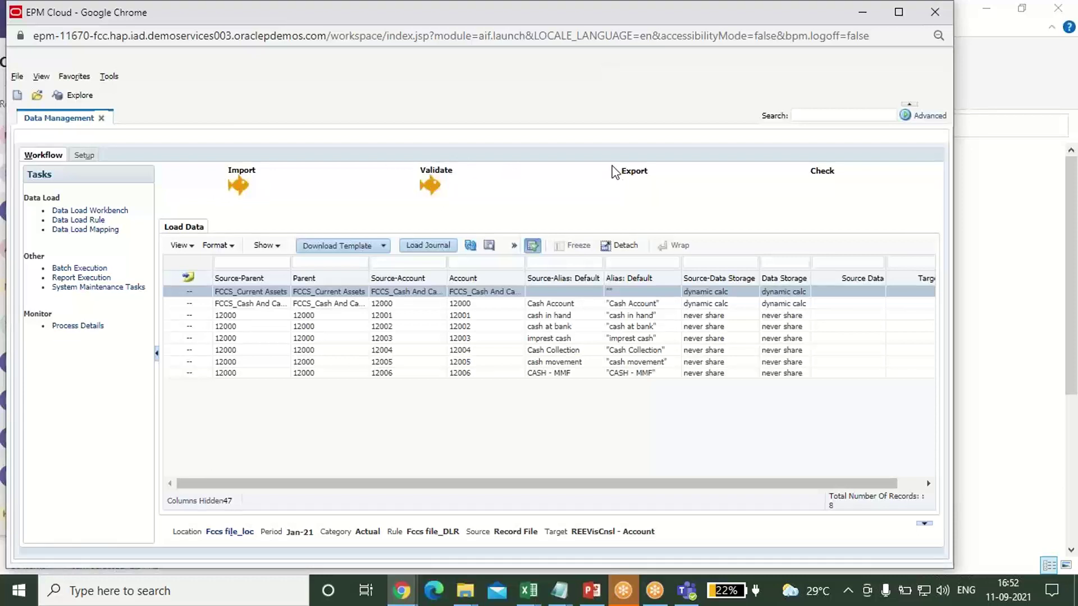
pyautogui.click(629, 172)
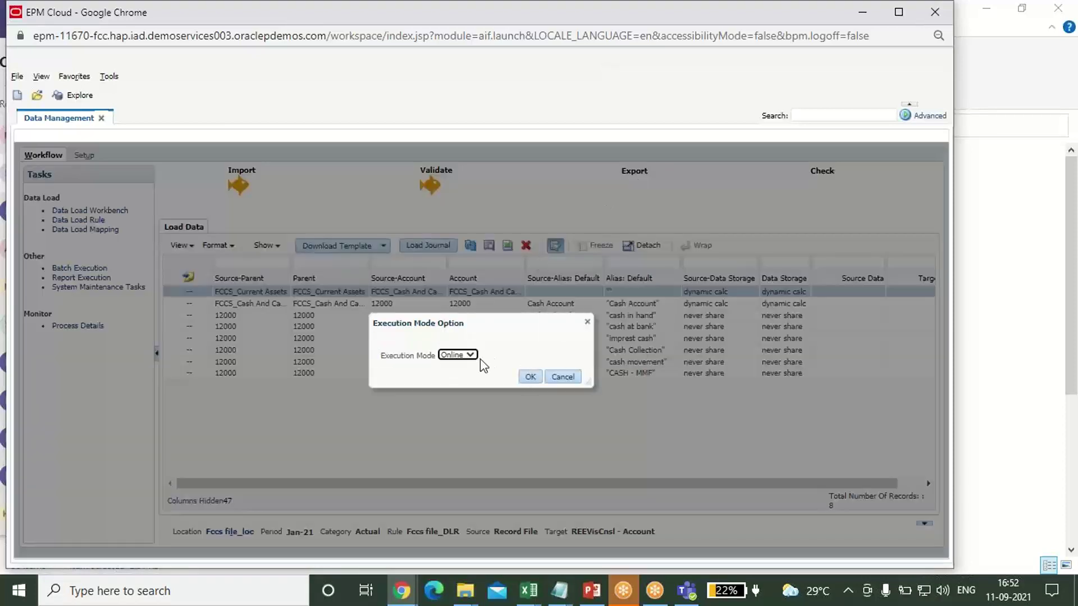
pyautogui.click(525, 377)
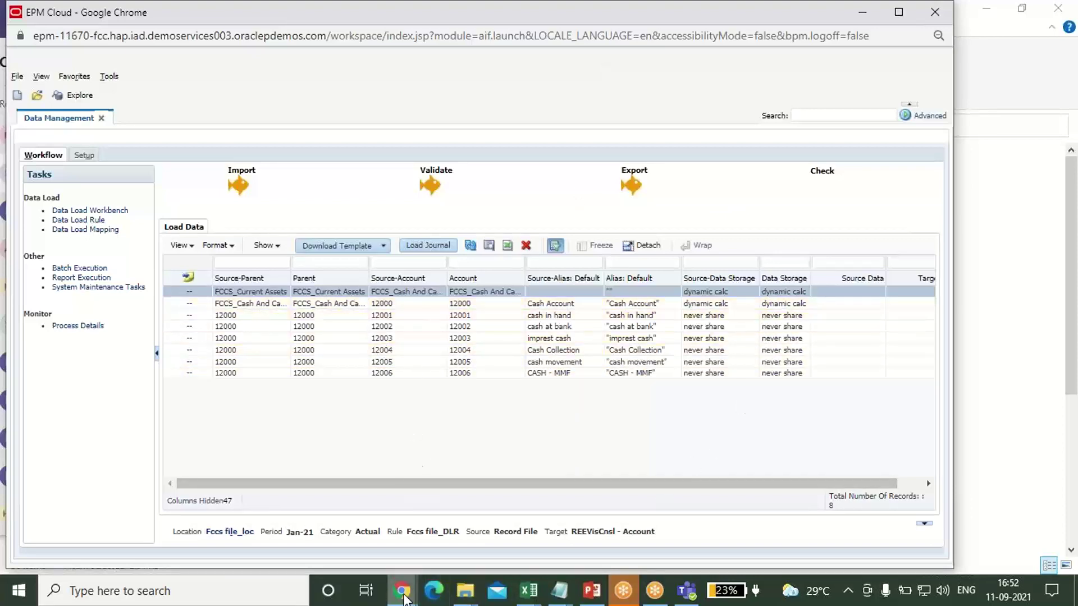
# Switch to the main EPM Cloud Financial Consolidation window and open the Dimensions page for the Account dimension
pyautogui.moveTo(404, 599)
pyautogui.click(379, 542)
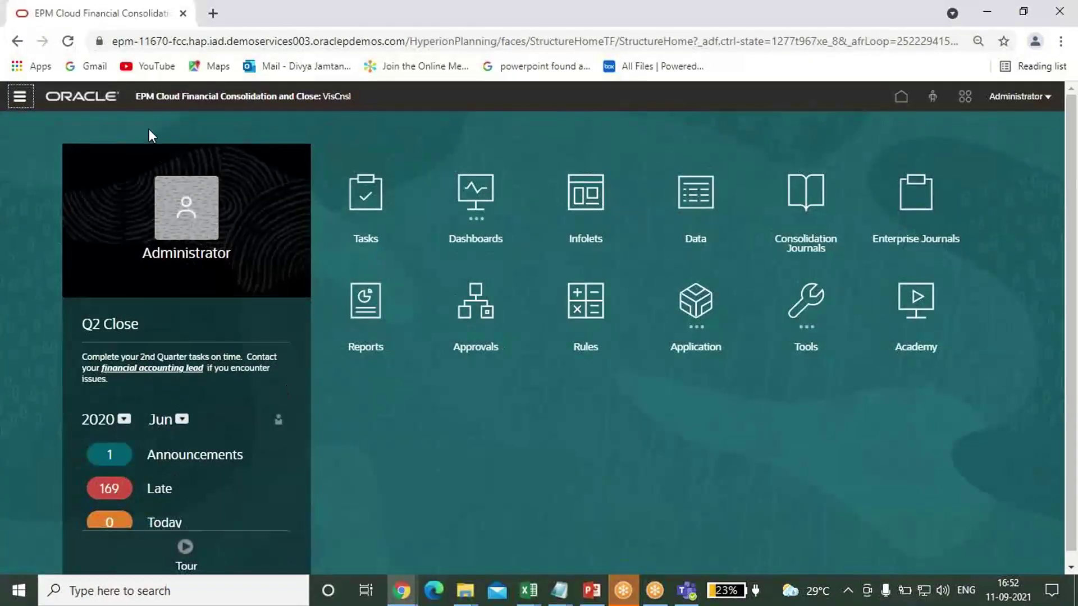
pyautogui.click(14, 105)
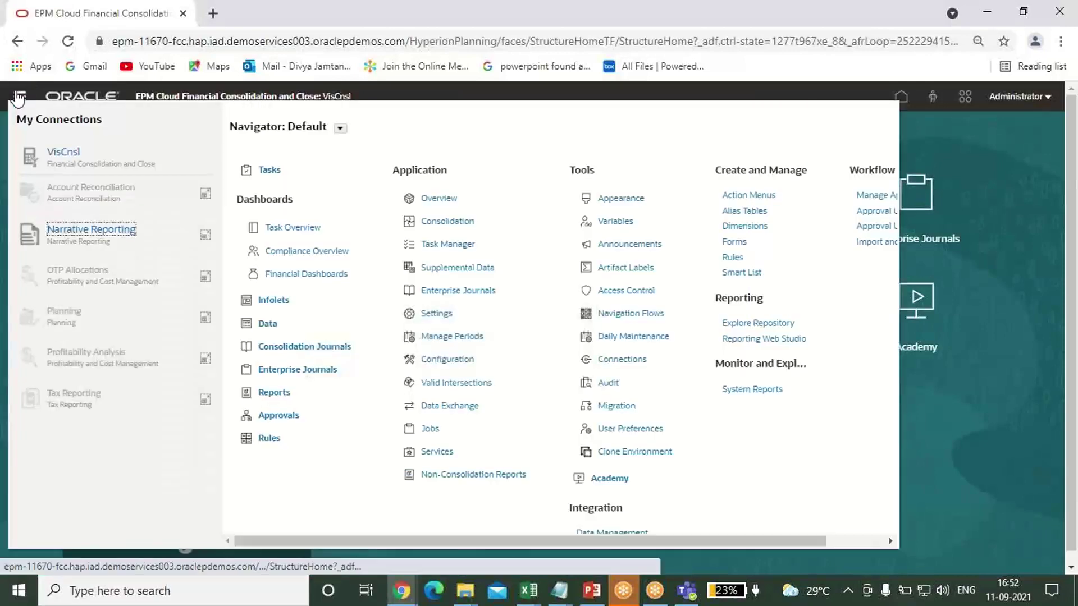
pyautogui.click(746, 227)
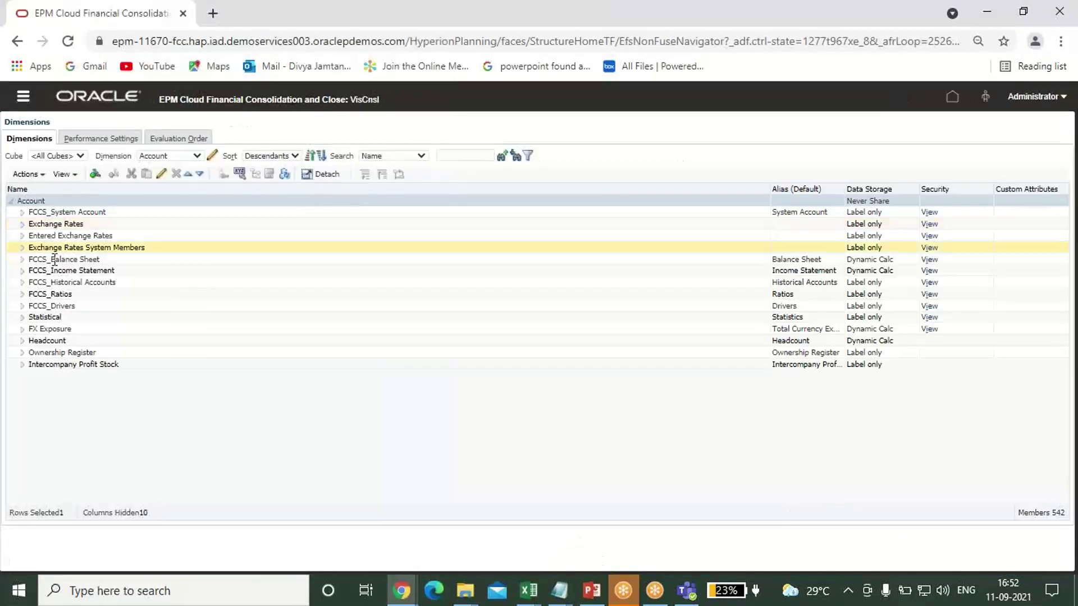
# Expand the Account hierarchy through FCCS_Balance Sheet, Total Assets, Current Assets and Cash And Cash Equivalents to inspect the children of 12000
pyautogui.click(22, 259)
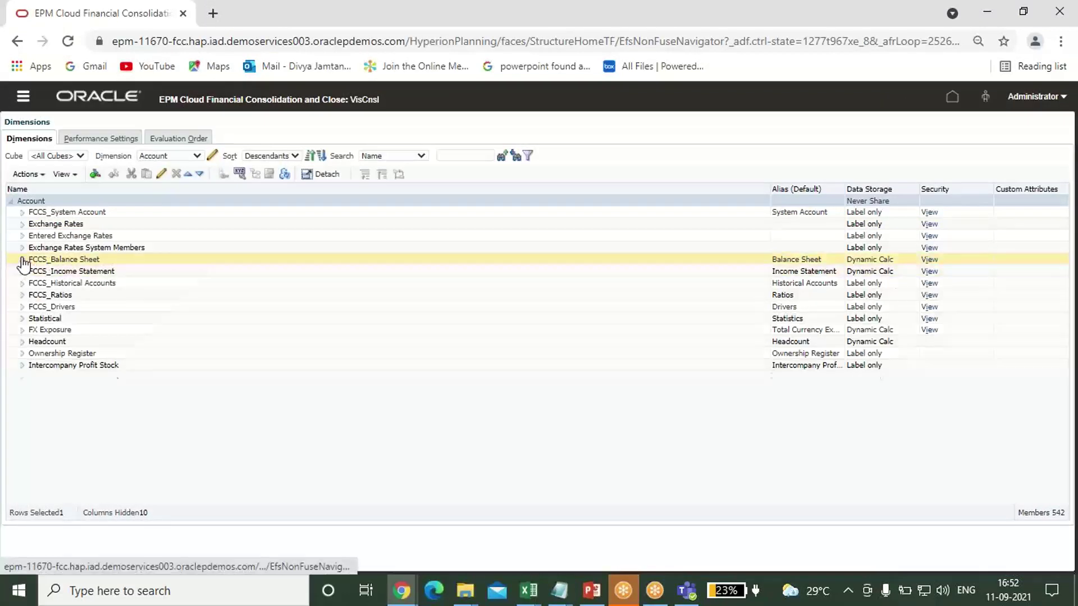
pyautogui.click(28, 270)
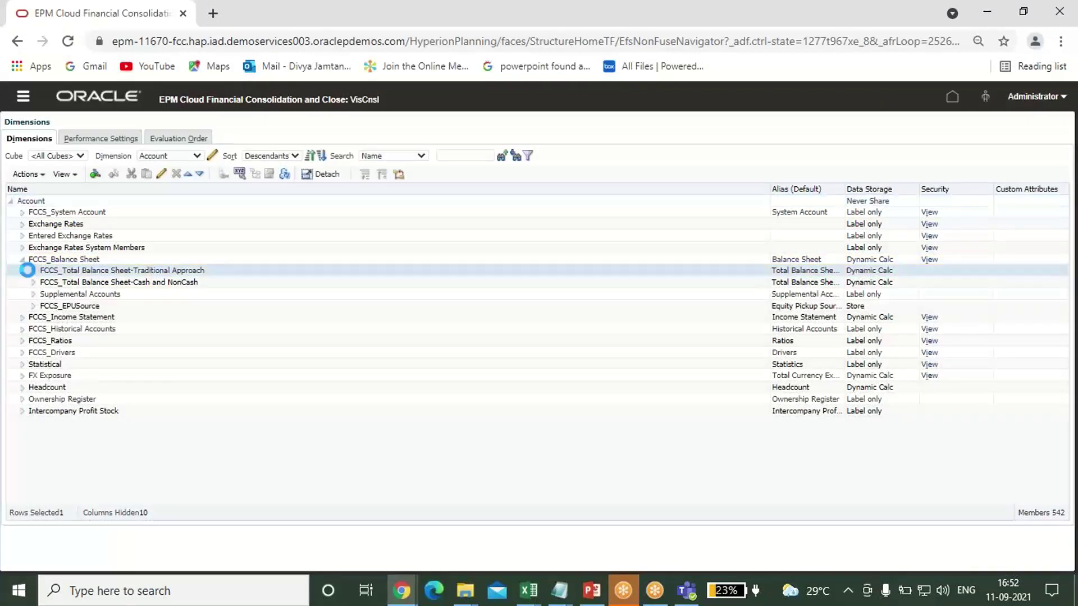
pyautogui.click(33, 271)
pyautogui.click(46, 283)
pyautogui.click(50, 294)
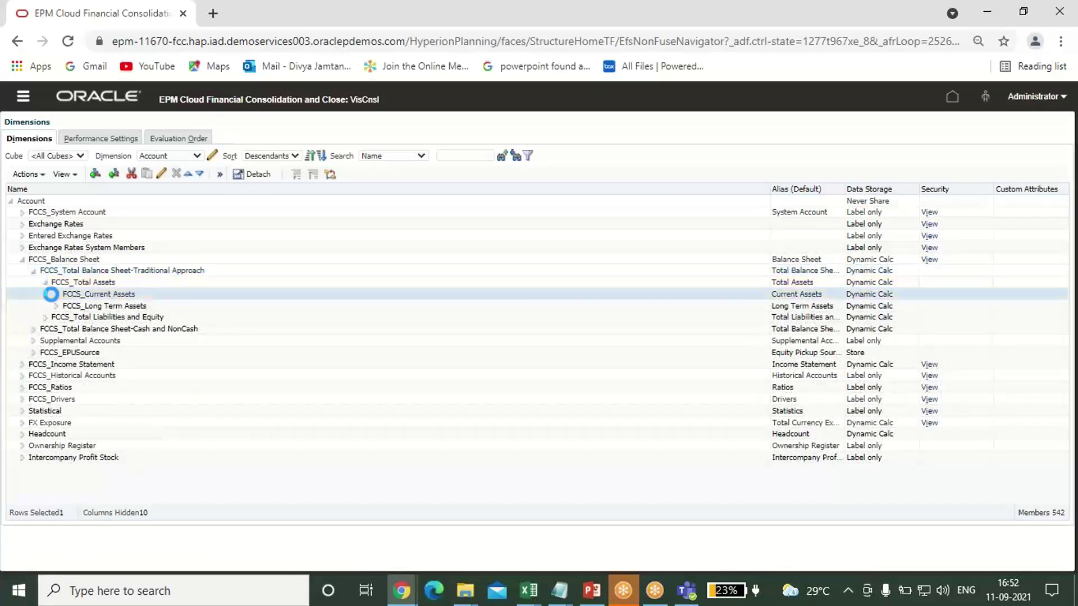
pyautogui.click(55, 294)
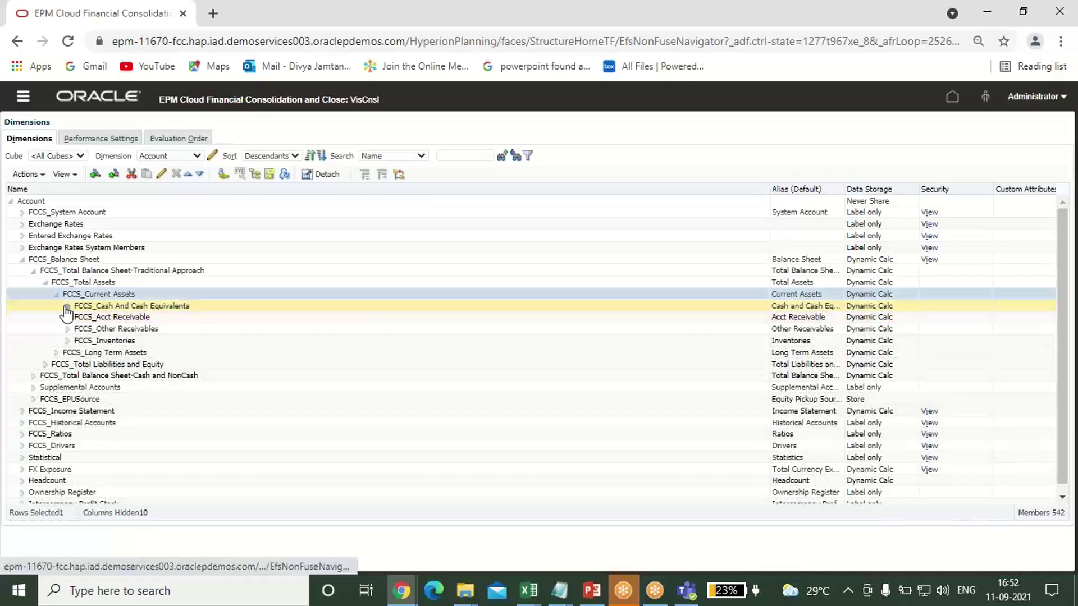
pyautogui.click(66, 307)
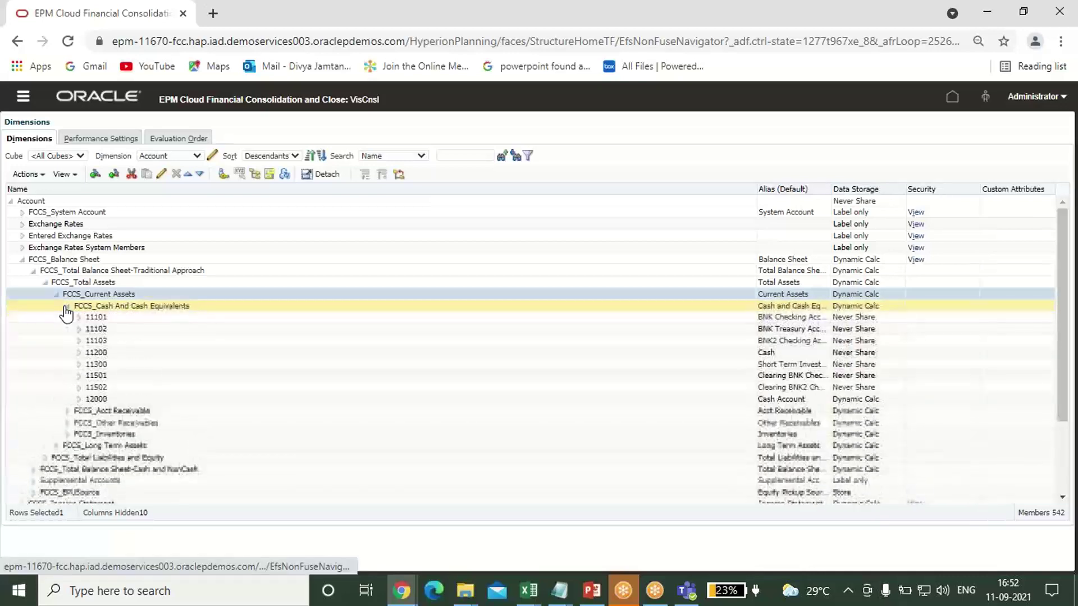
pyautogui.click(83, 399)
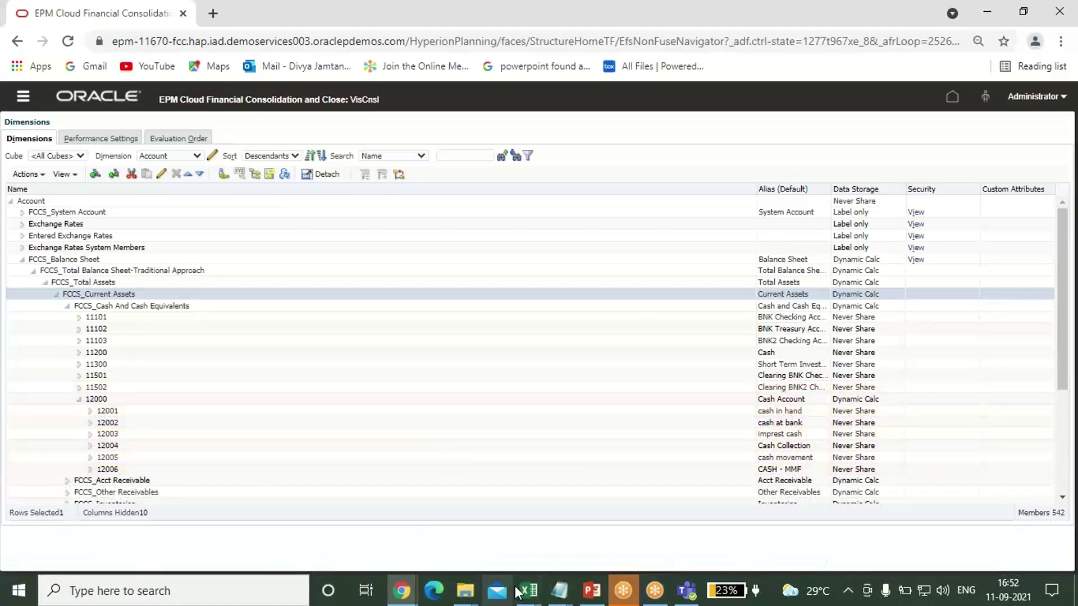
# Compare the DM file workbook in Excel and the Data Load Workbench records with the loaded Account dimension members
pyautogui.moveTo(530, 597)
pyautogui.click(590, 525)
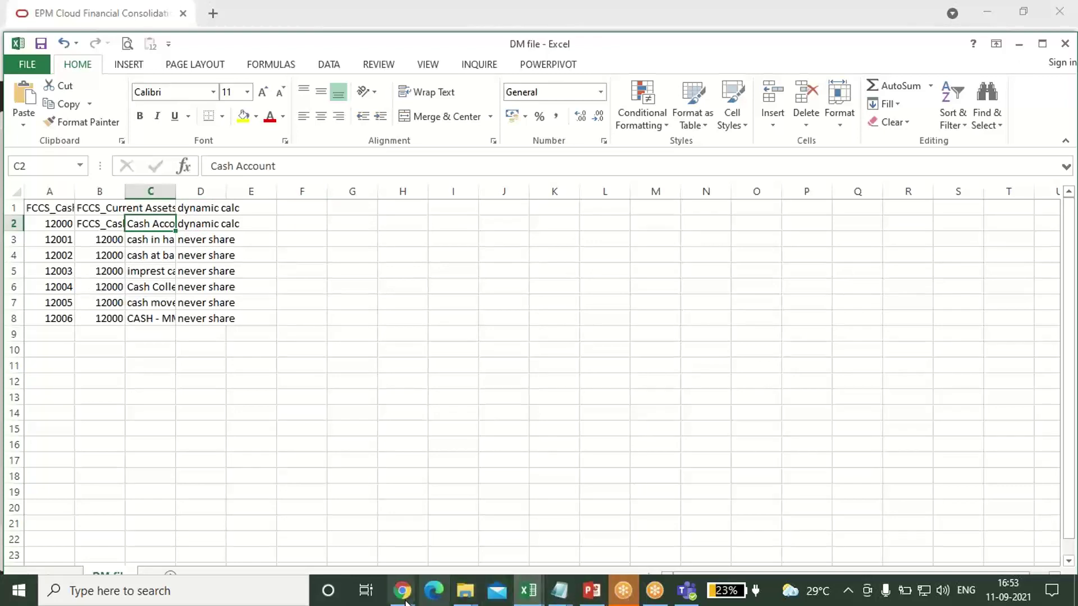
pyautogui.moveTo(405, 600)
pyautogui.click(490, 535)
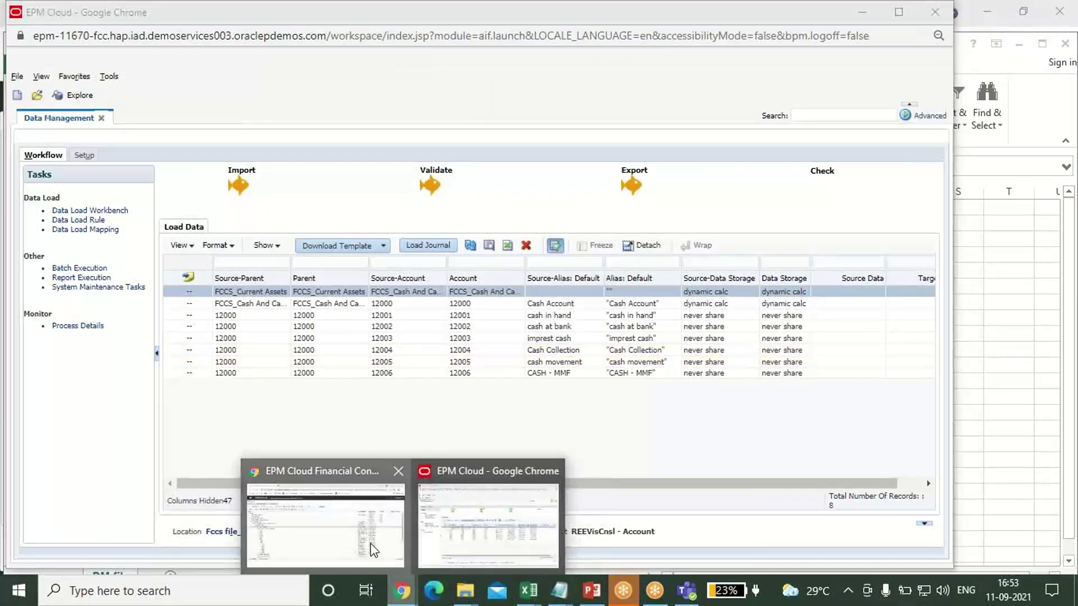
pyautogui.click(371, 542)
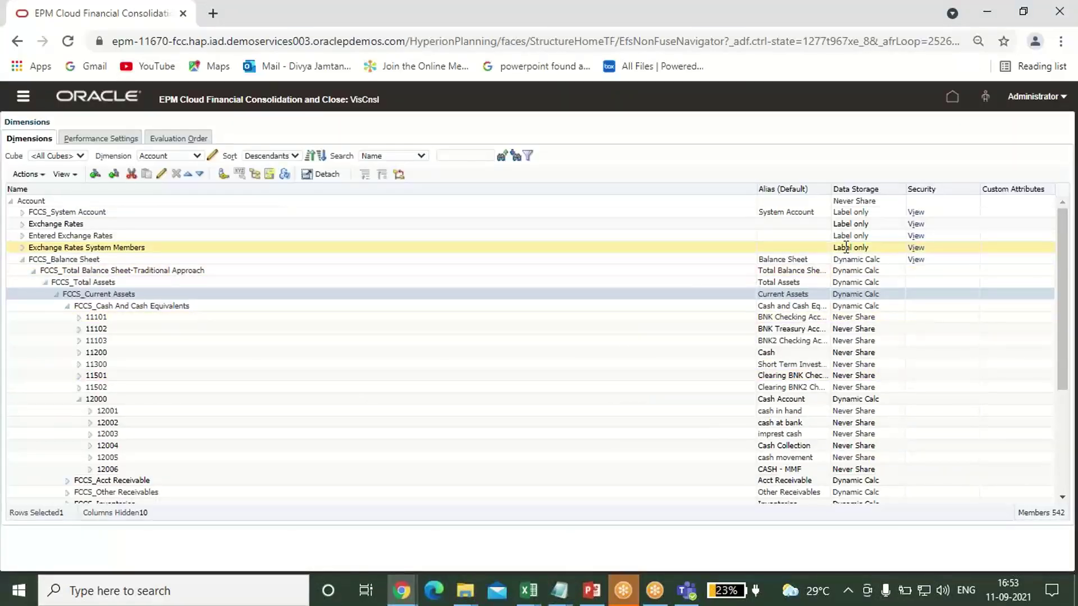